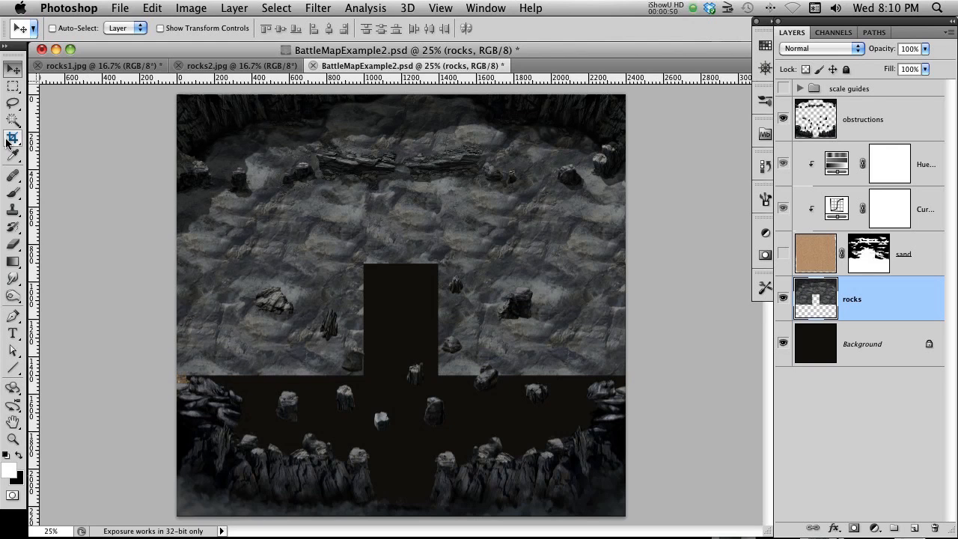
Step: Compare the rocks1.jpg and rocks2.jpg pebble photos as possible texture sources
click(67, 66)
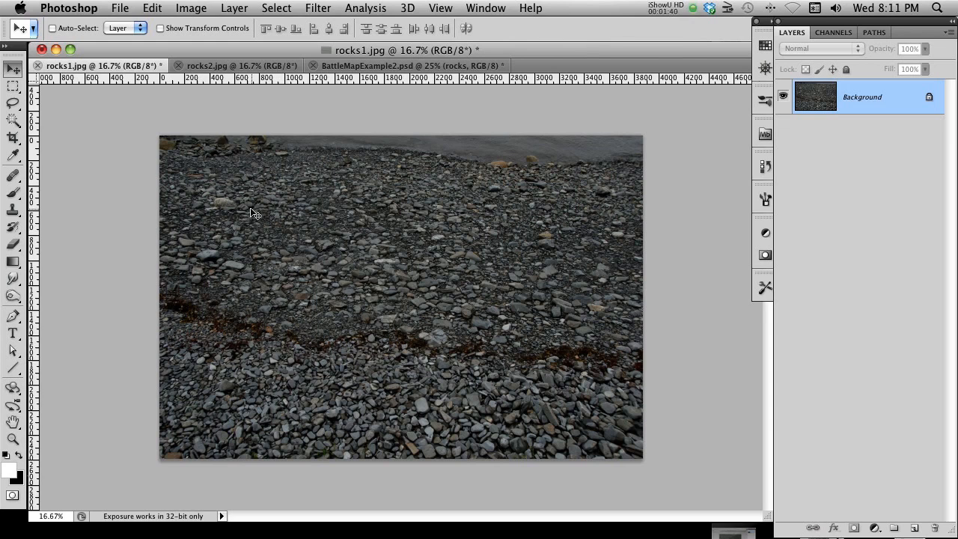
click(209, 69)
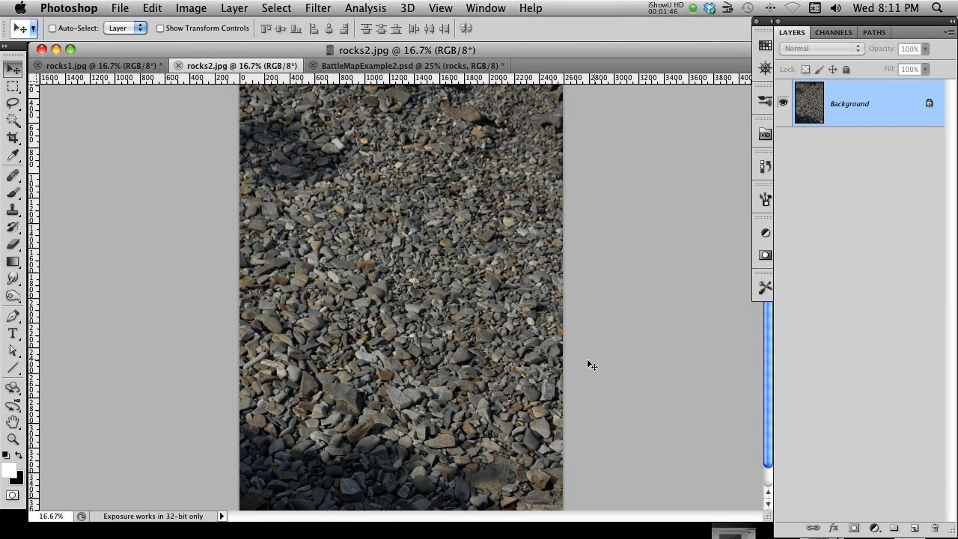
drag(407, 216, 424, 277)
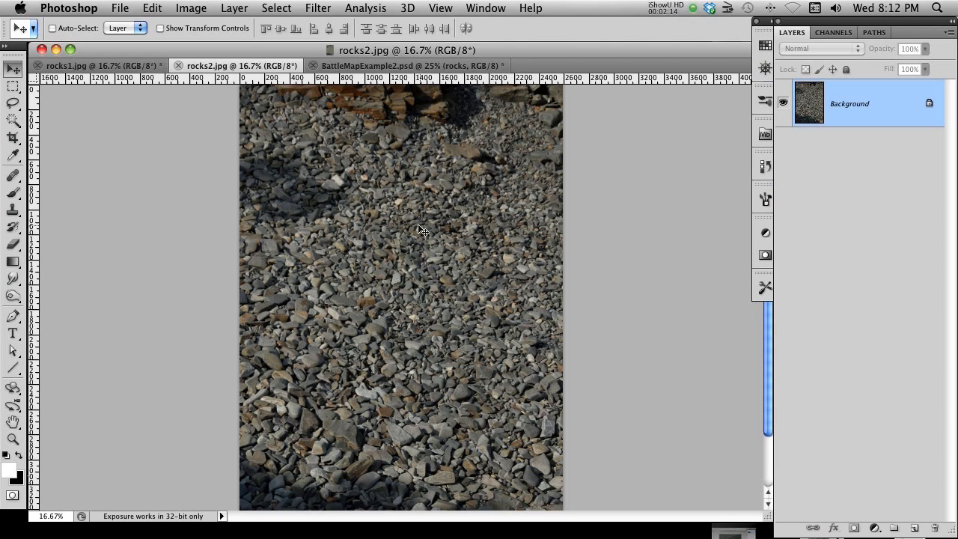
Step: Copy a rectangular area of about 1745 × 1104 px from the lower pebbles of rocks1.jpg into a new clipboard-sized document
click(75, 72)
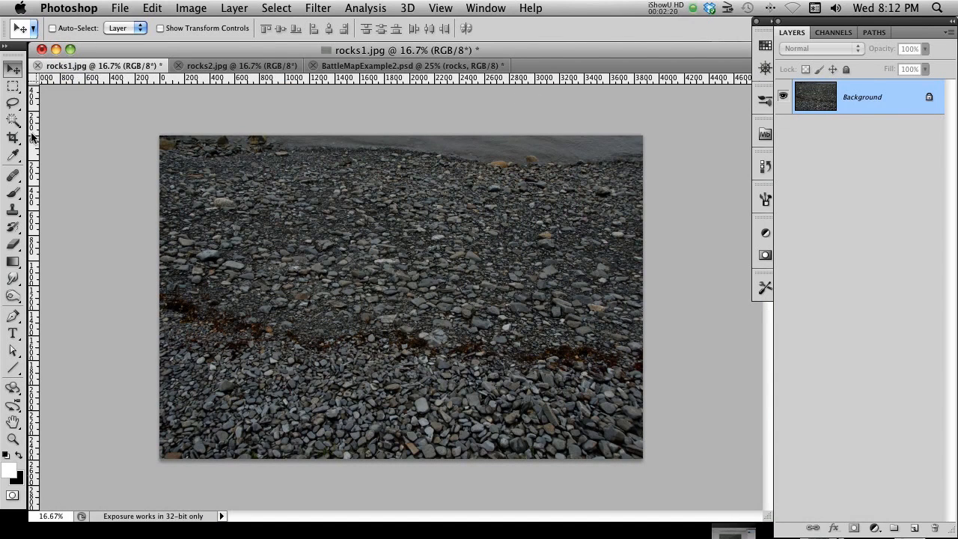
click(14, 88)
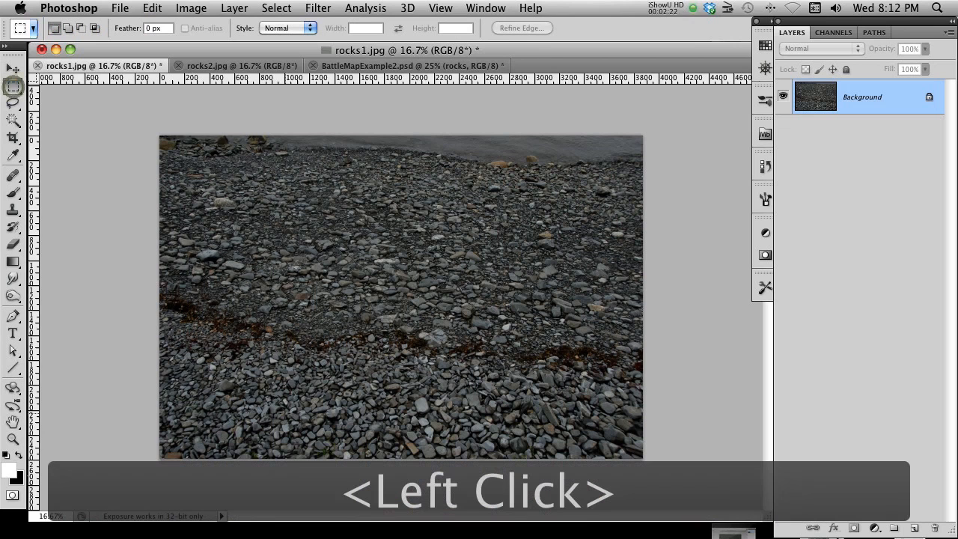
drag(215, 456, 431, 324)
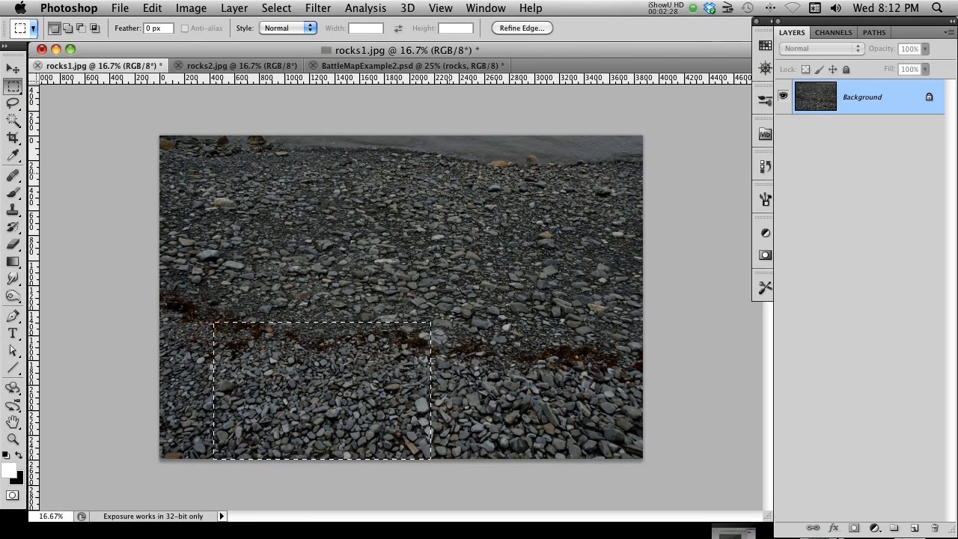
key(super+c)
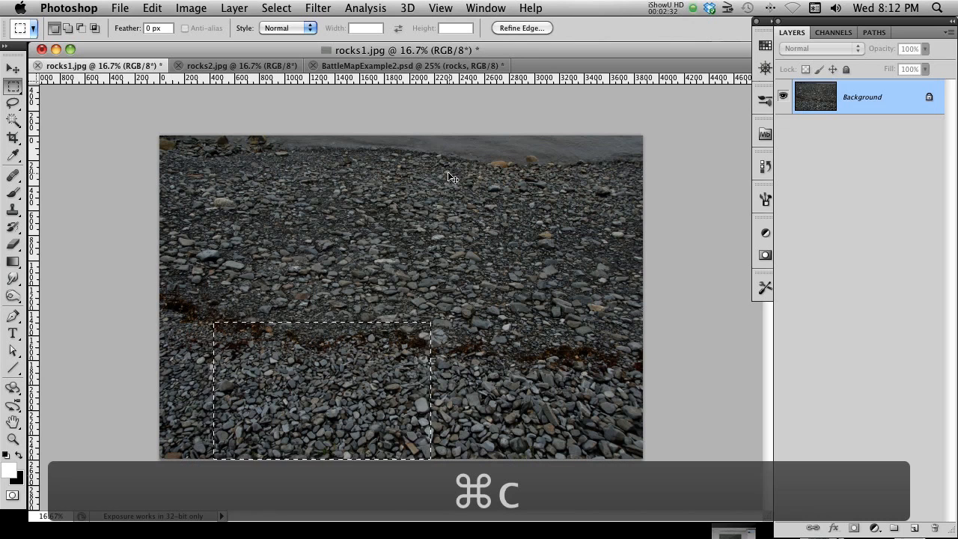
key(super+n)
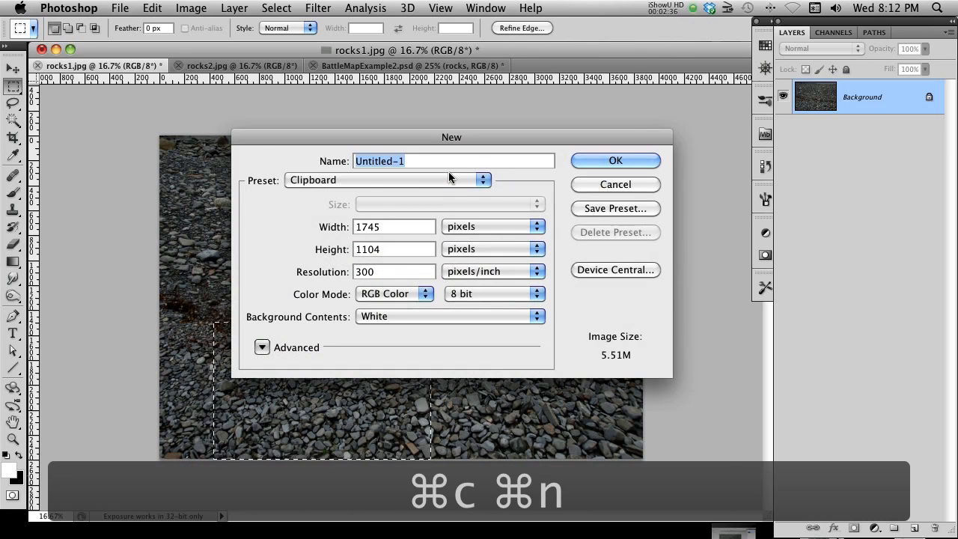
key(Return)
key(super+v)
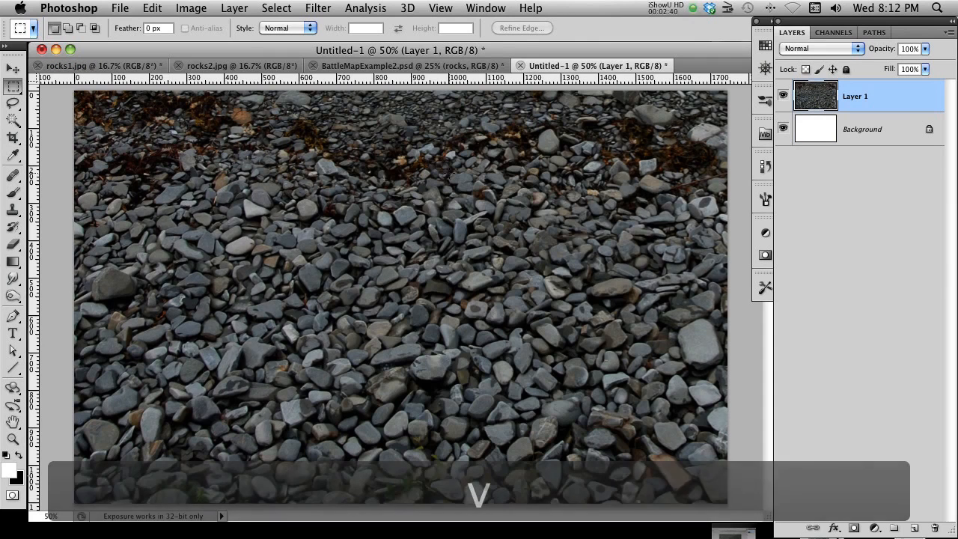
Step: Resize the pebble image to 300 pixels wide with proportions constrained, resampling with Bicubic Sharper (best for reduction)
key(alt+super+i)
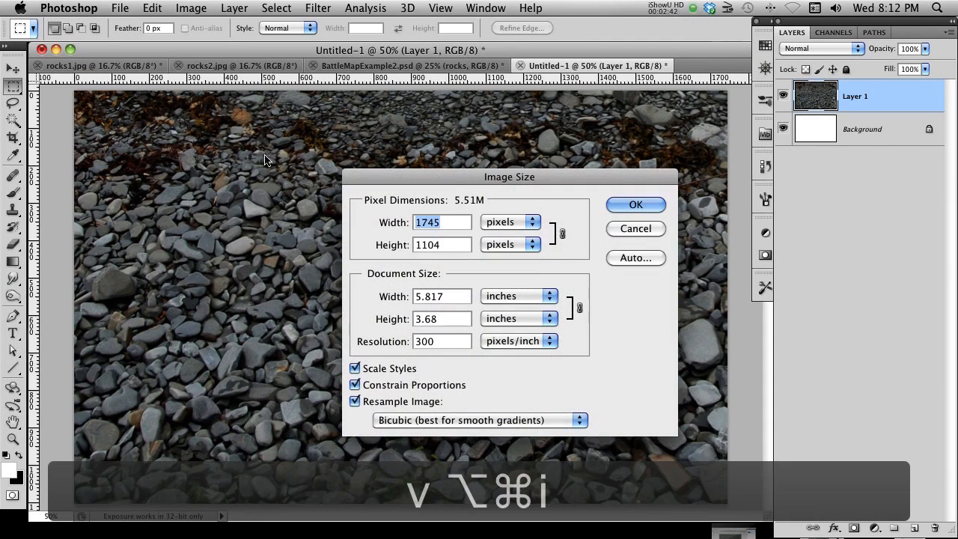
click(453, 223)
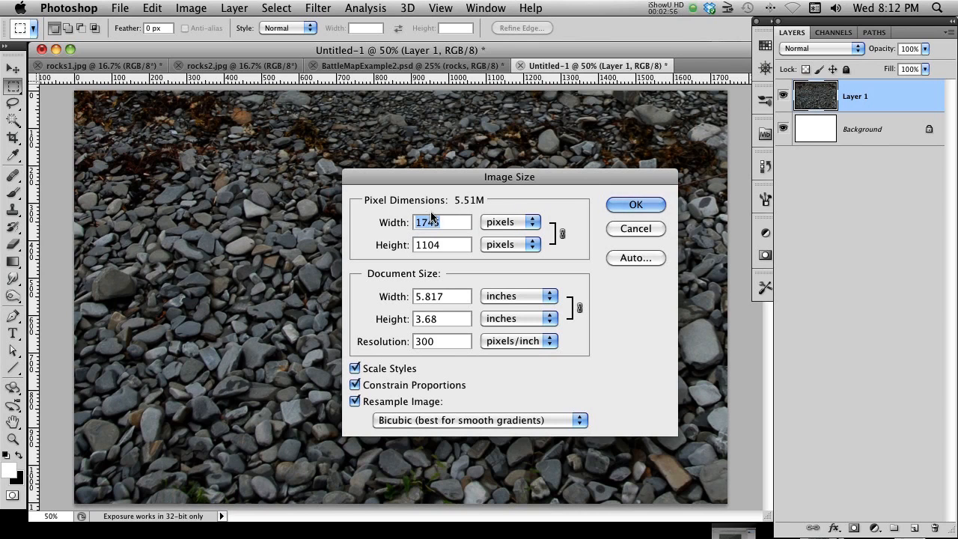
text(300)
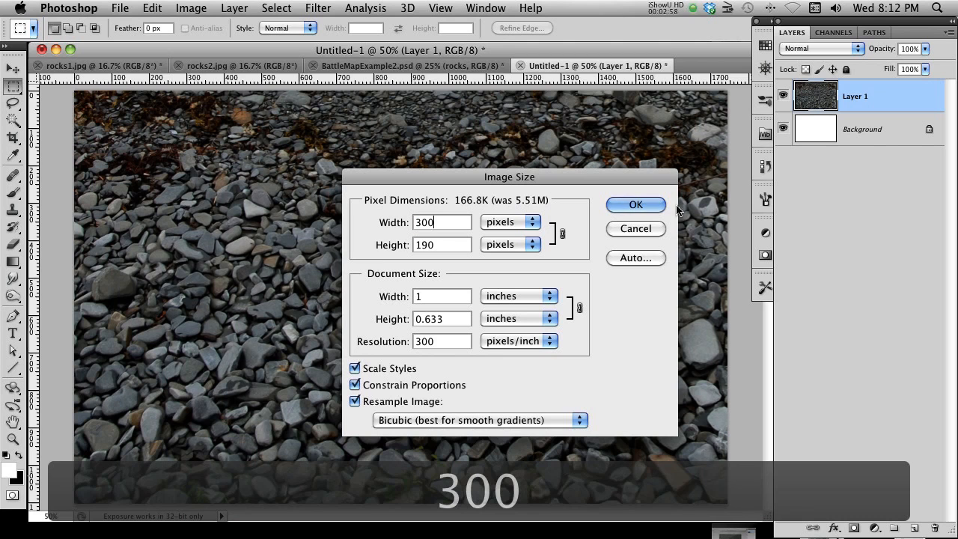
click(578, 420)
click(560, 448)
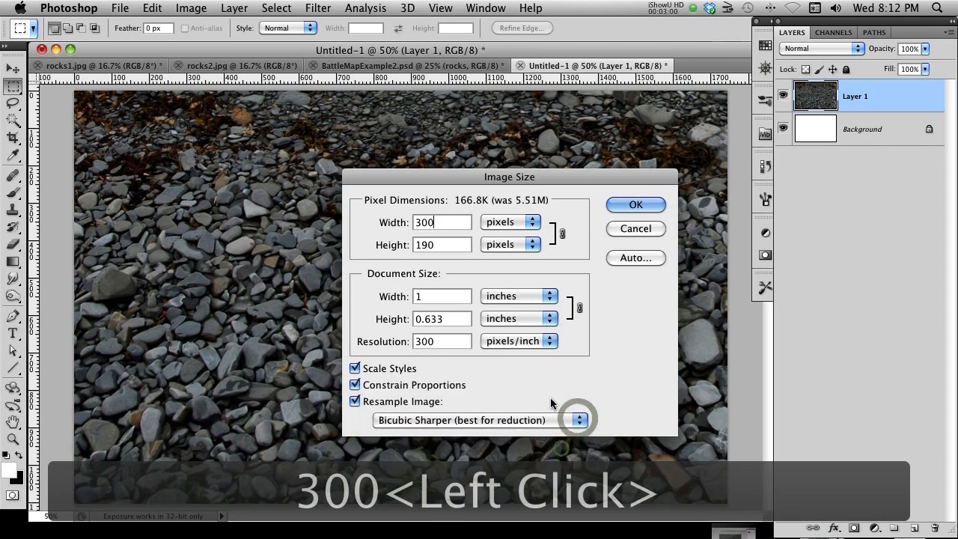
click(636, 204)
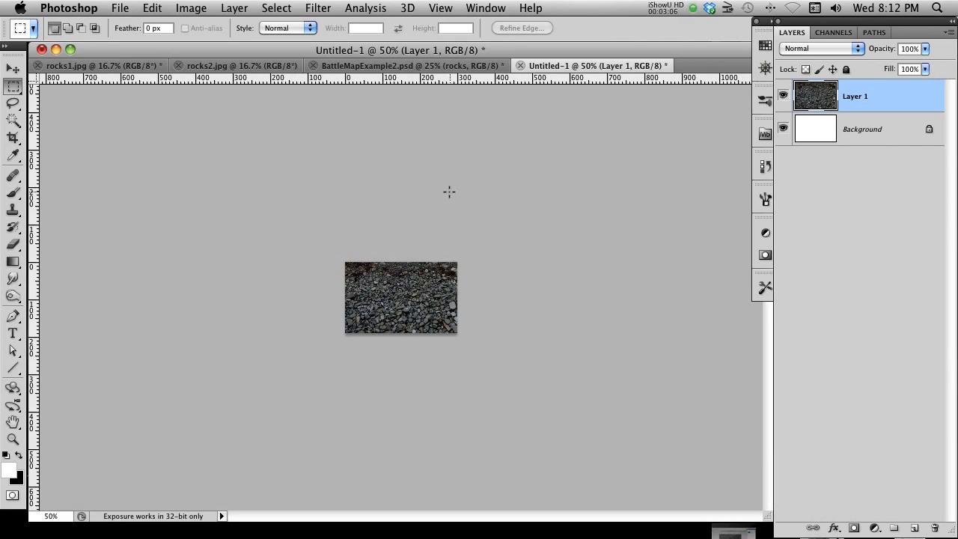
Step: Select the entire reduced pebble image and define it as a pattern under the suggested name
key(super+1)
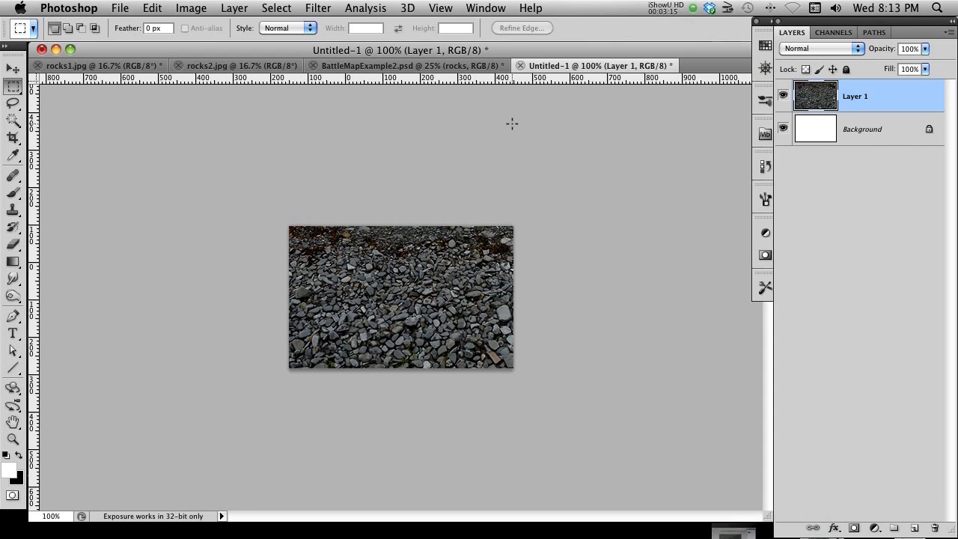
key(super+a)
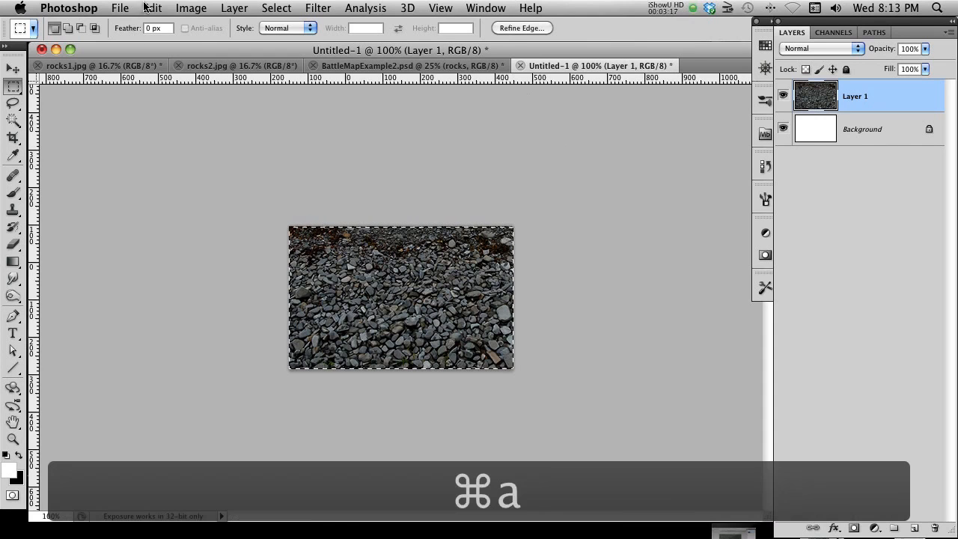
click(156, 10)
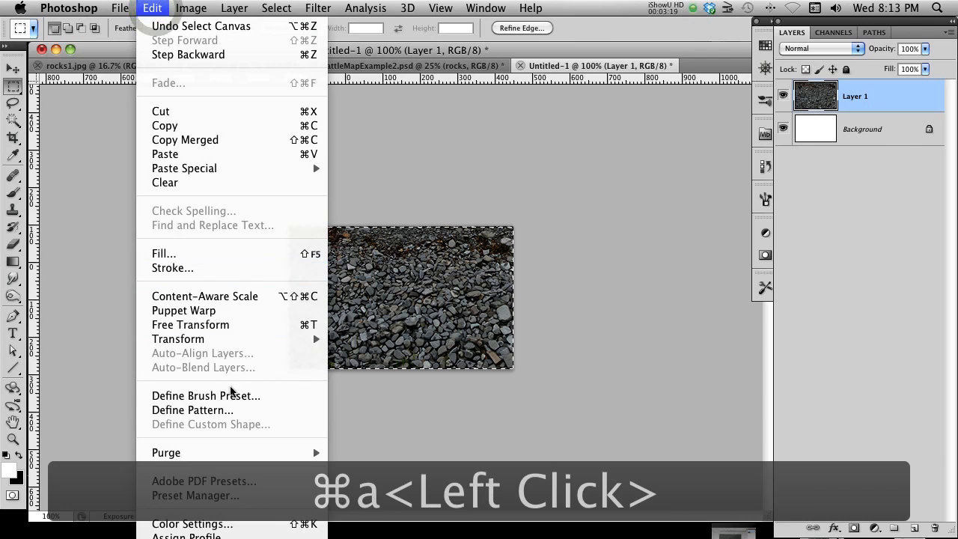
click(245, 413)
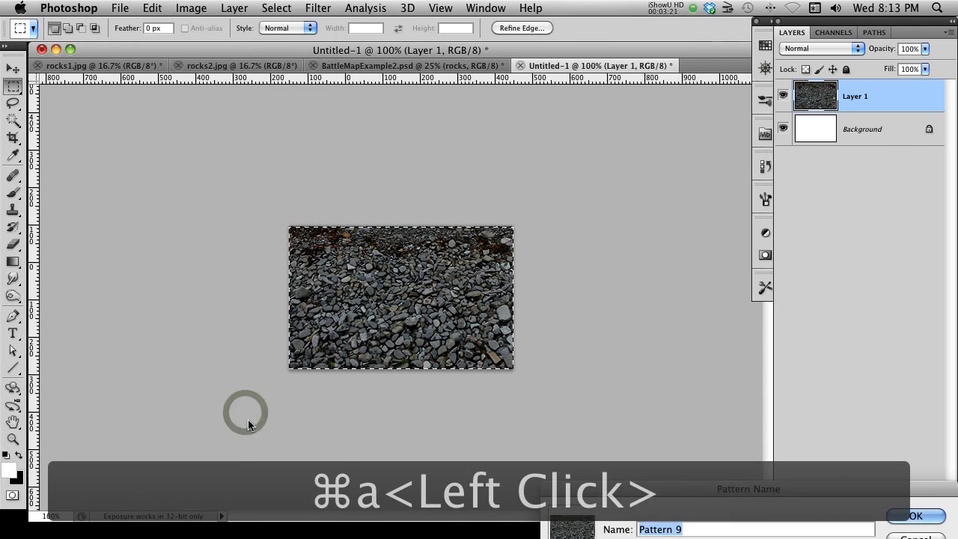
click(915, 517)
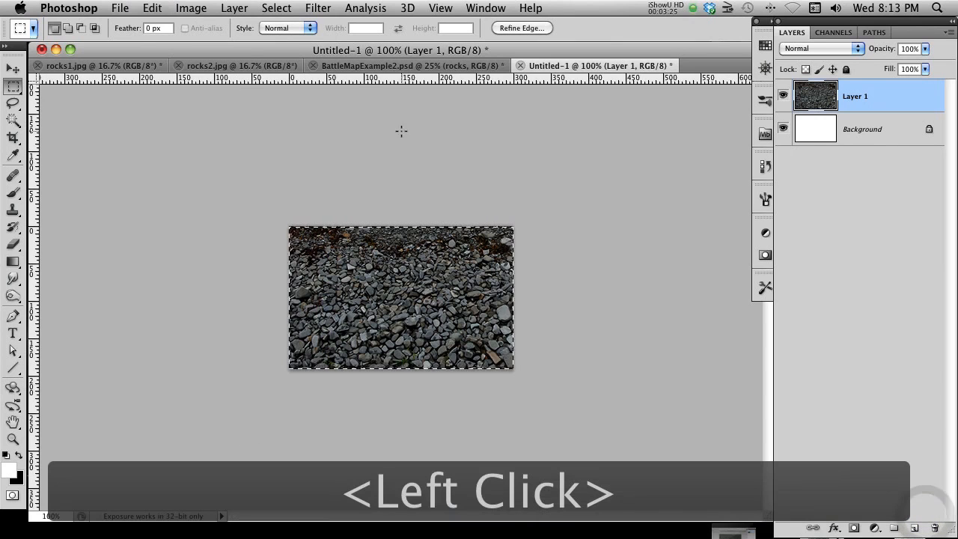
Step: Create a new 1745 × 1104 px RGB document at 300 pixels/inch with a white background
key(super+n)
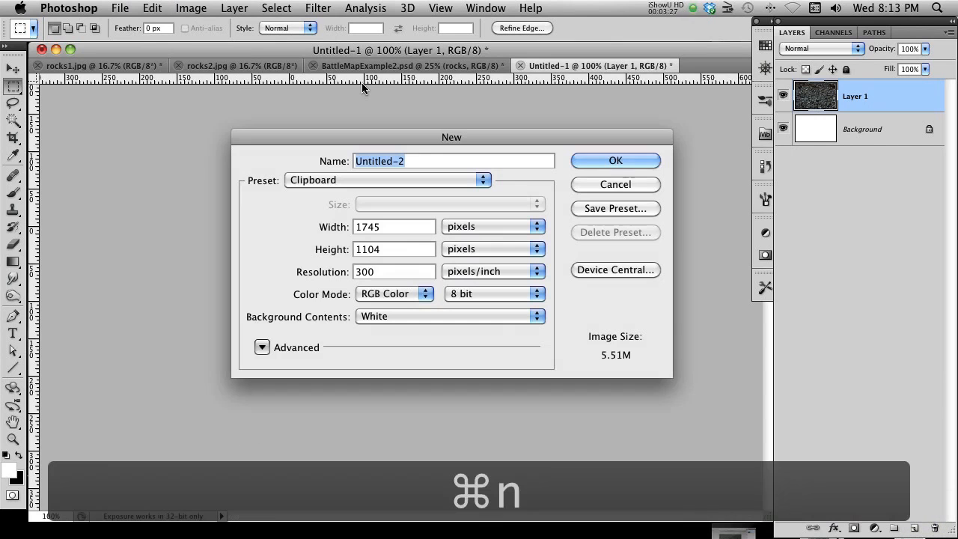
click(634, 161)
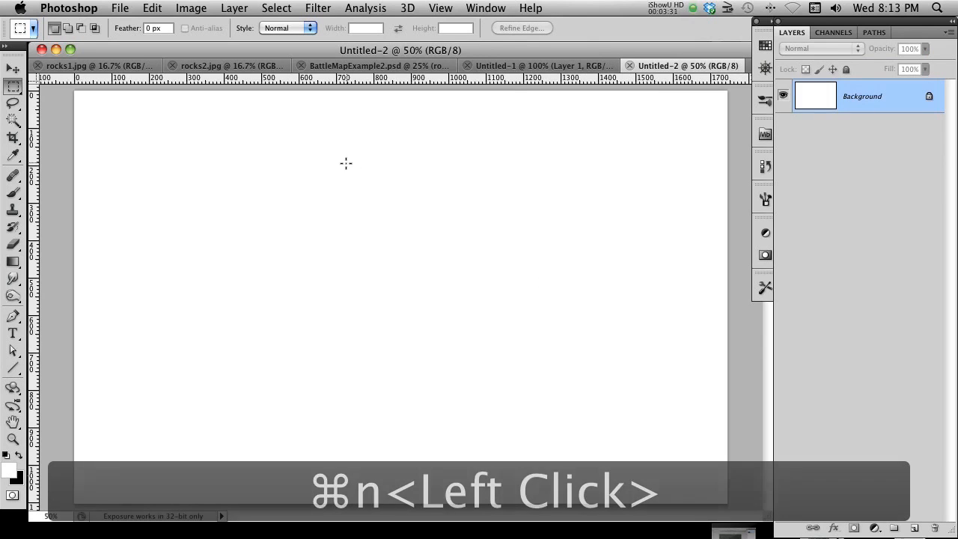
Step: Fill the blank document with the newly defined pebble pattern in Normal mode at 100% opacity and check the tiling at actual size
click(153, 9)
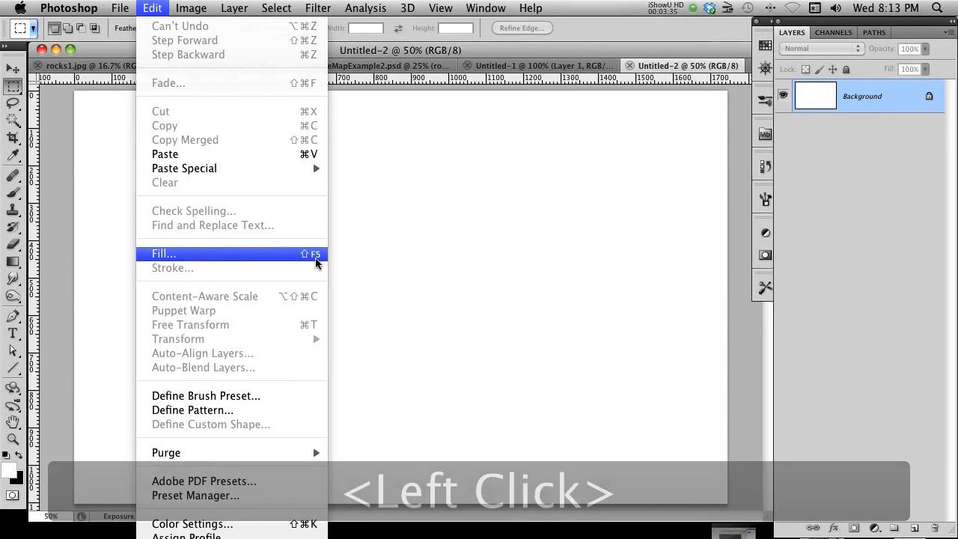
click(413, 187)
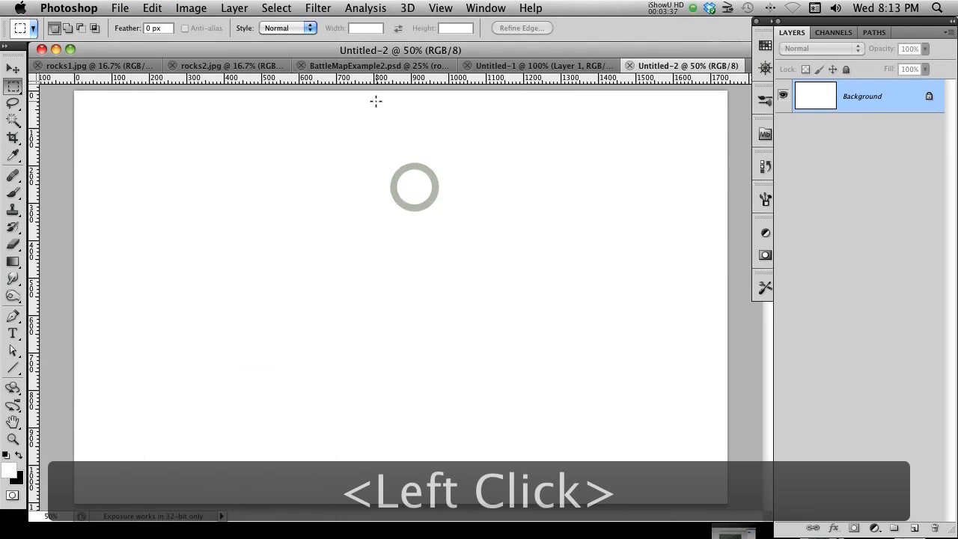
key(shift+F5)
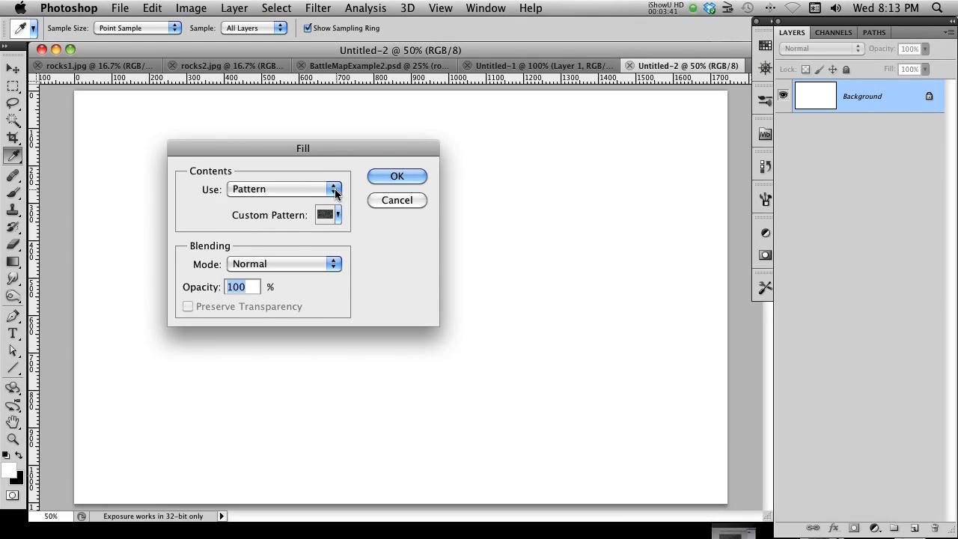
click(336, 189)
click(335, 189)
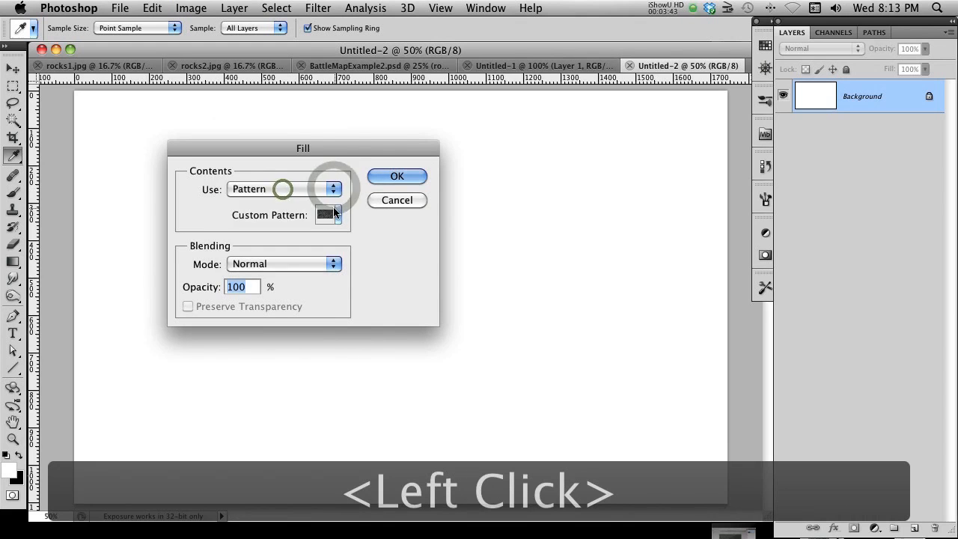
click(337, 216)
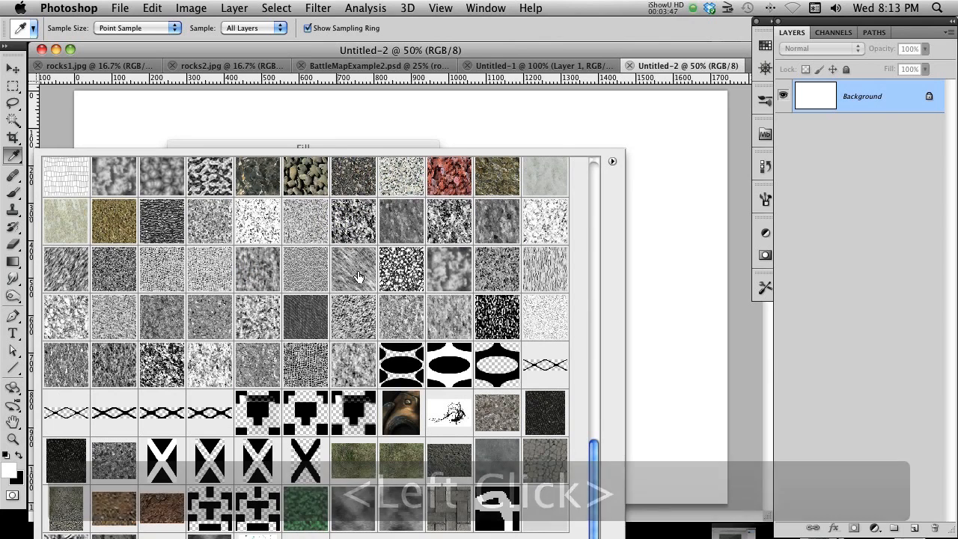
click(346, 154)
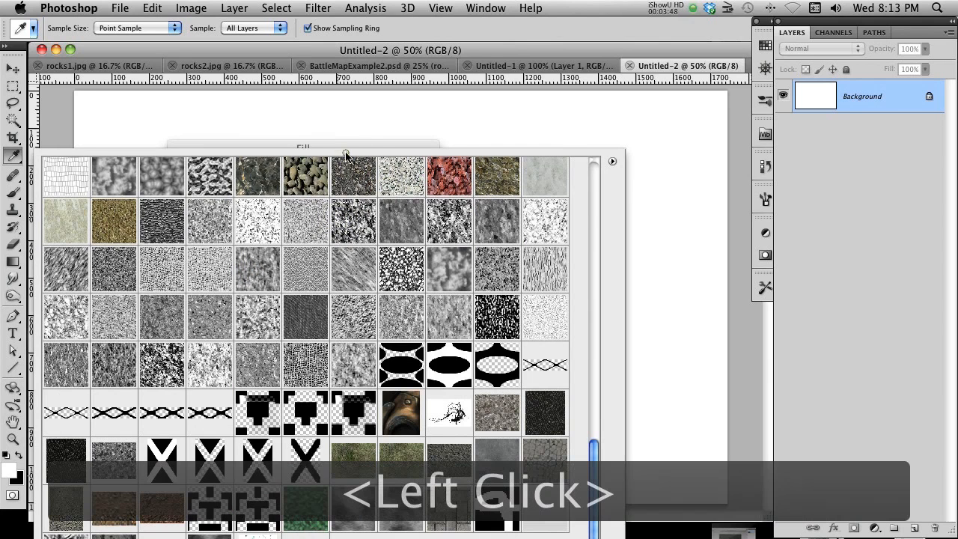
click(595, 152)
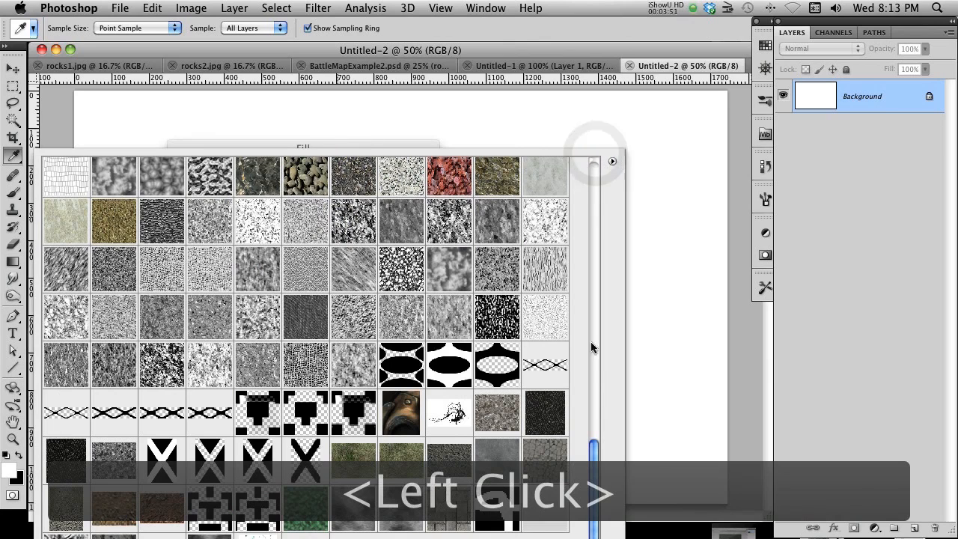
drag(623, 531, 780, 466)
drag(751, 403, 753, 441)
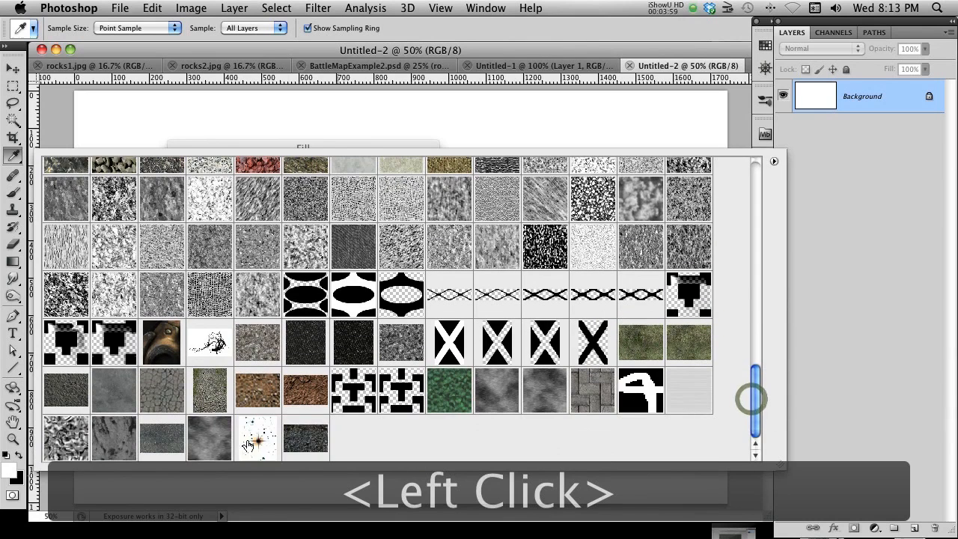
double_click(307, 438)
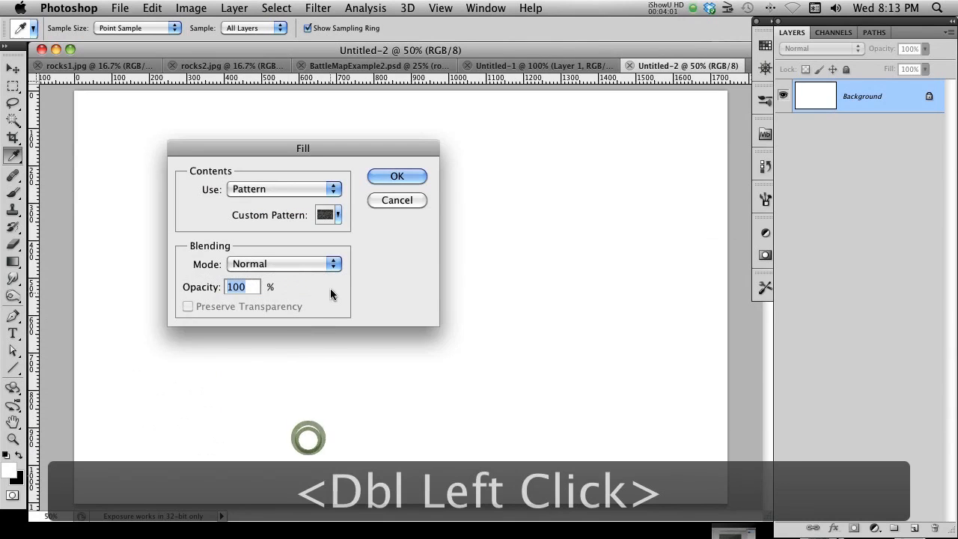
click(395, 177)
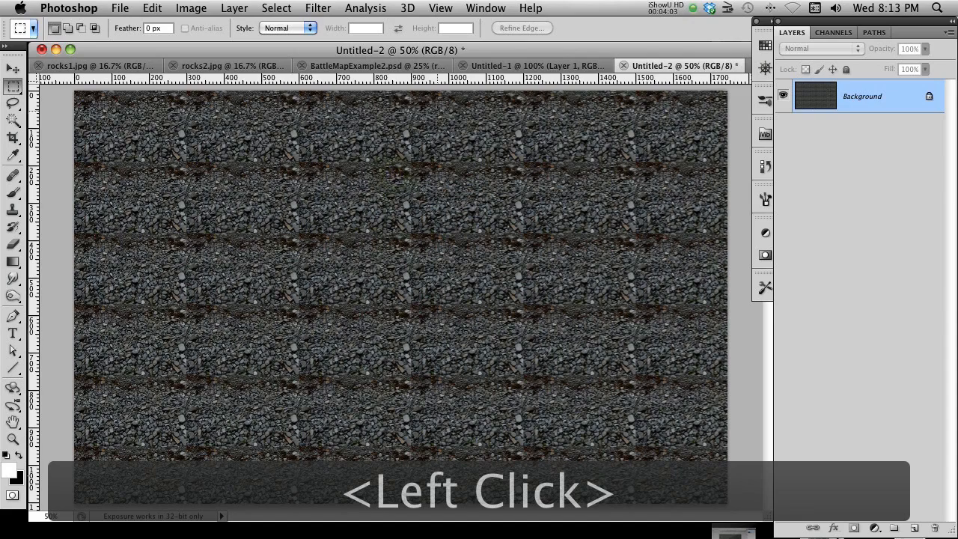
key(super+1)
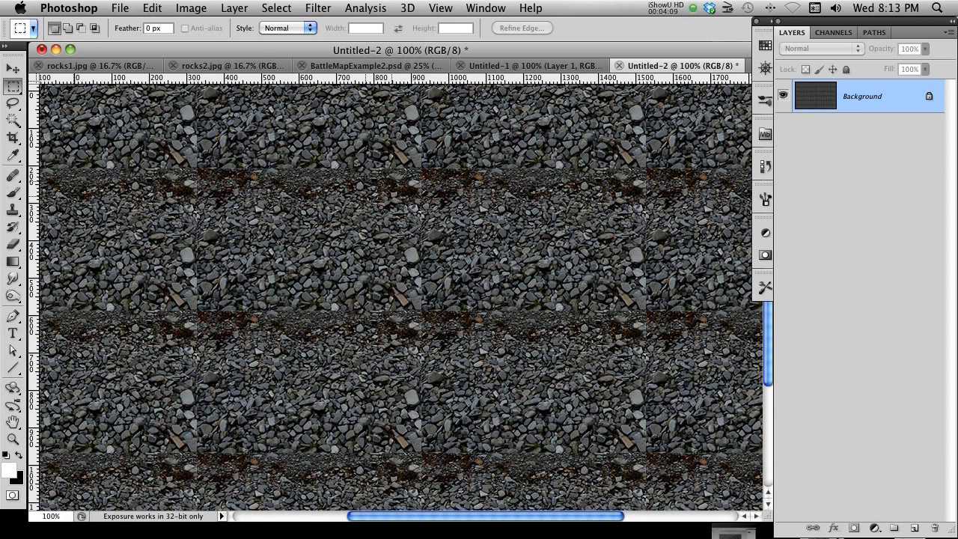
Step: Deselect the small pebble image and crop it to an even area about 255 × 143 px, excluding the reddish upper band and outer edges
click(487, 66)
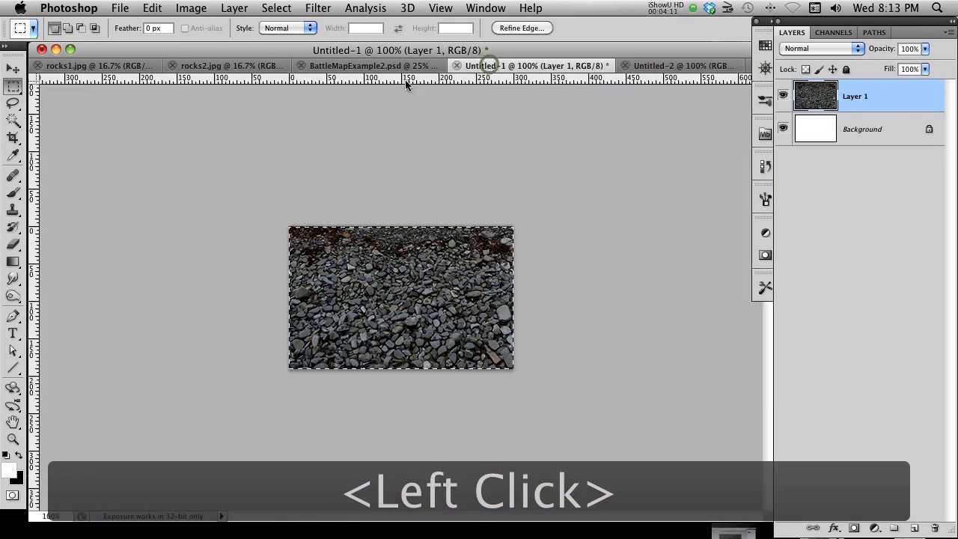
key(super+d)
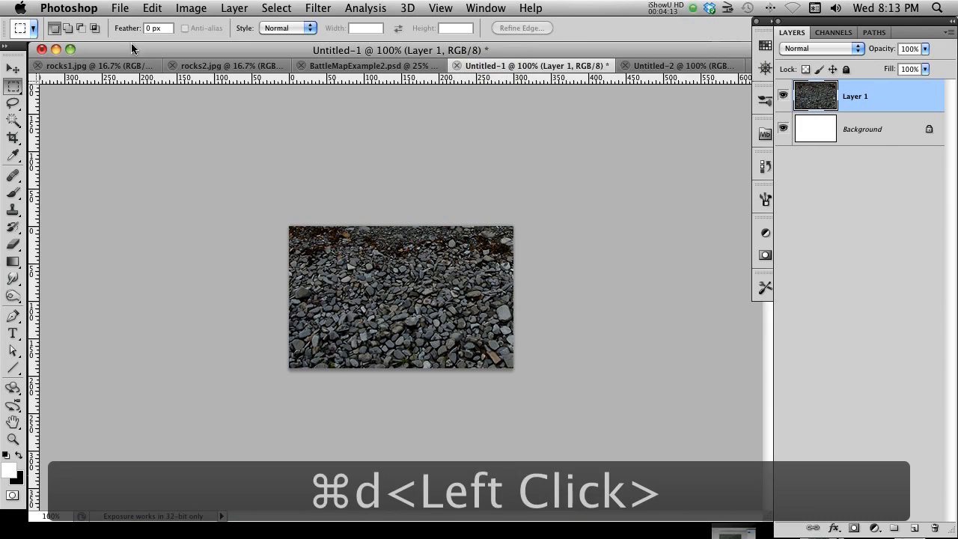
click(13, 137)
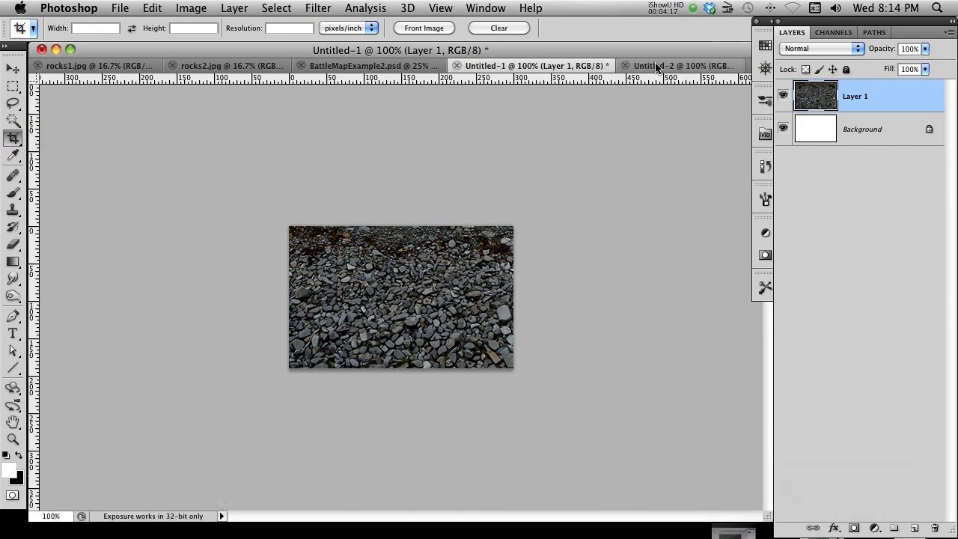
click(656, 66)
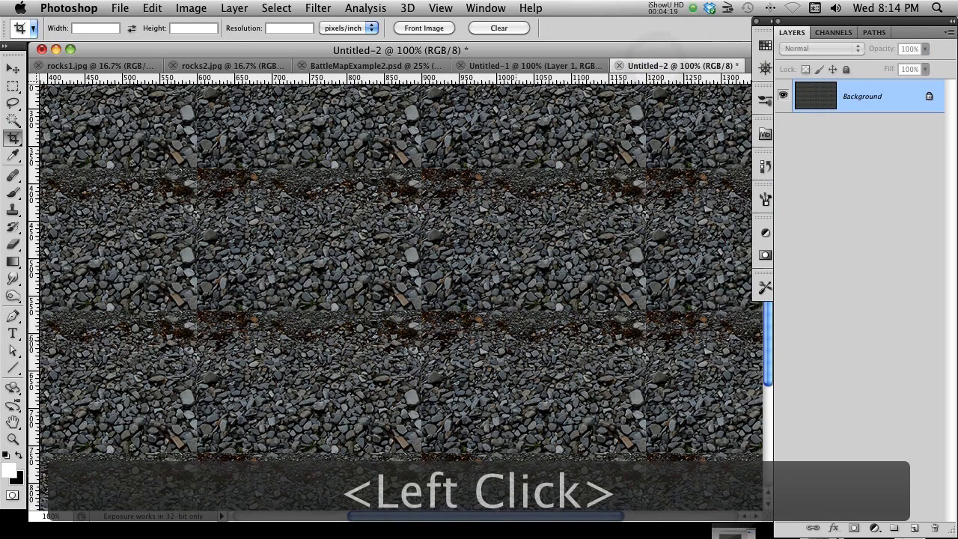
click(479, 66)
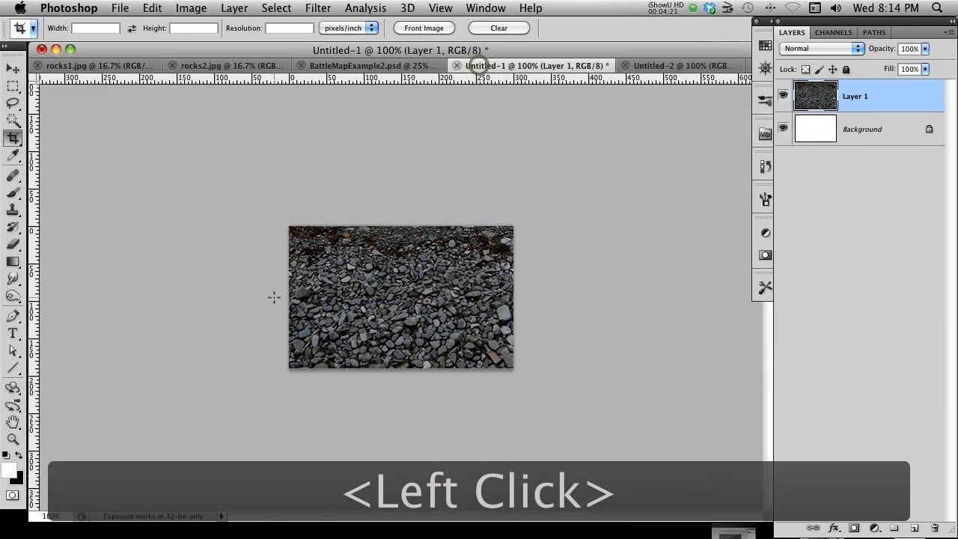
drag(297, 364, 495, 262)
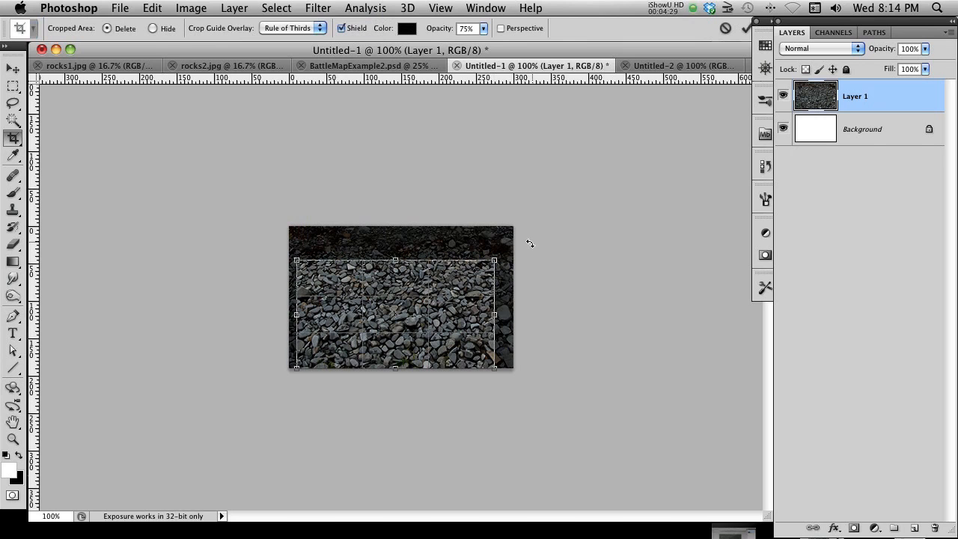
drag(394, 364, 395, 359)
drag(398, 261, 395, 252)
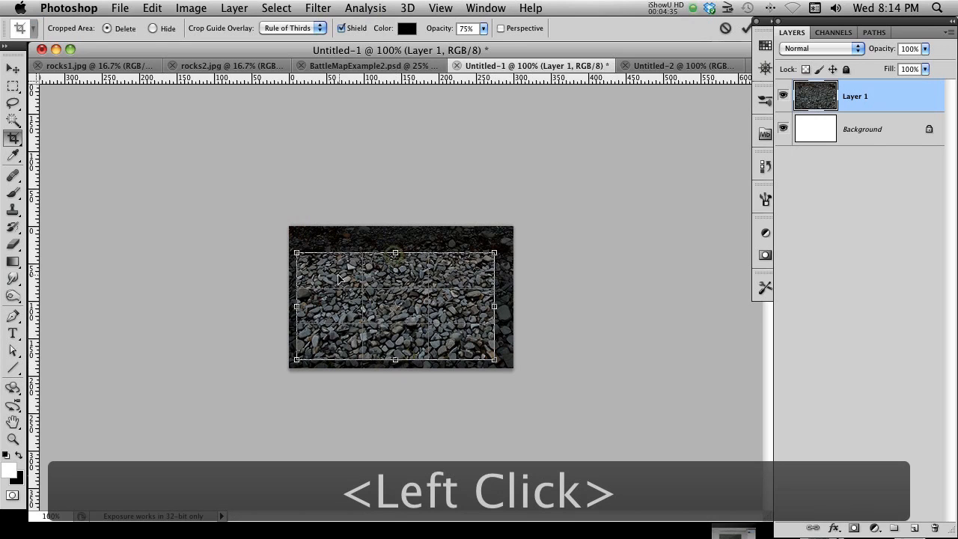
drag(298, 308, 300, 308)
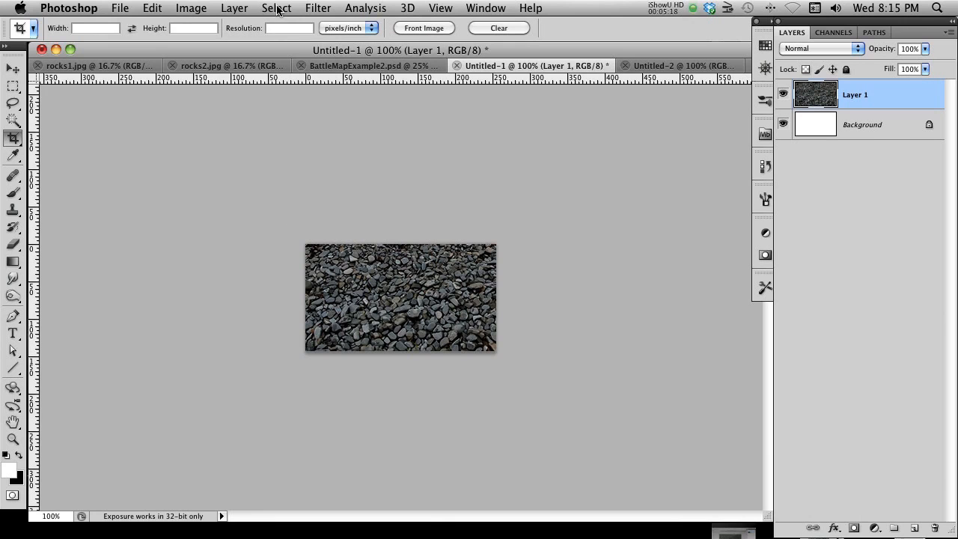
Step: Offset the cropped pebble layer by +55 pixels horizontally and -41 pixels vertically with wrap around
click(321, 8)
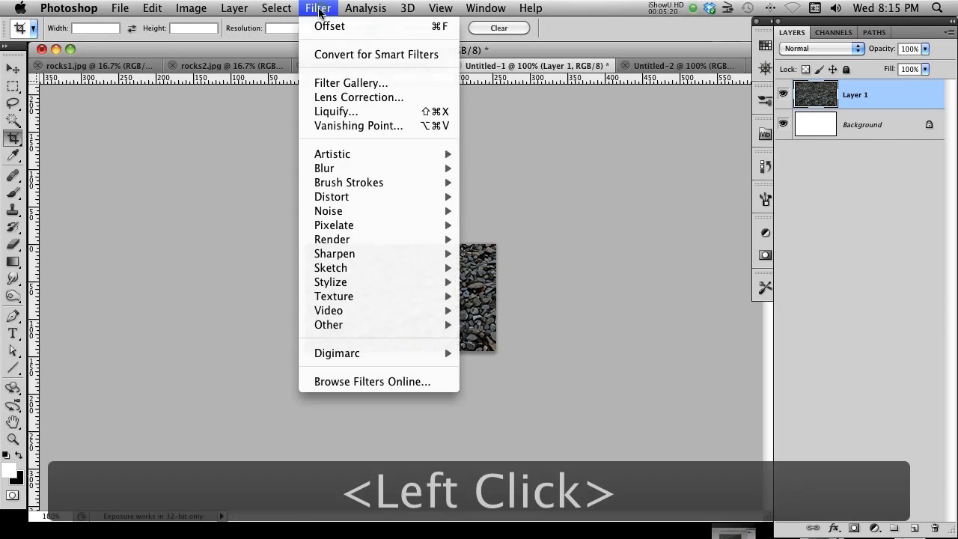
mouse_move(378, 329)
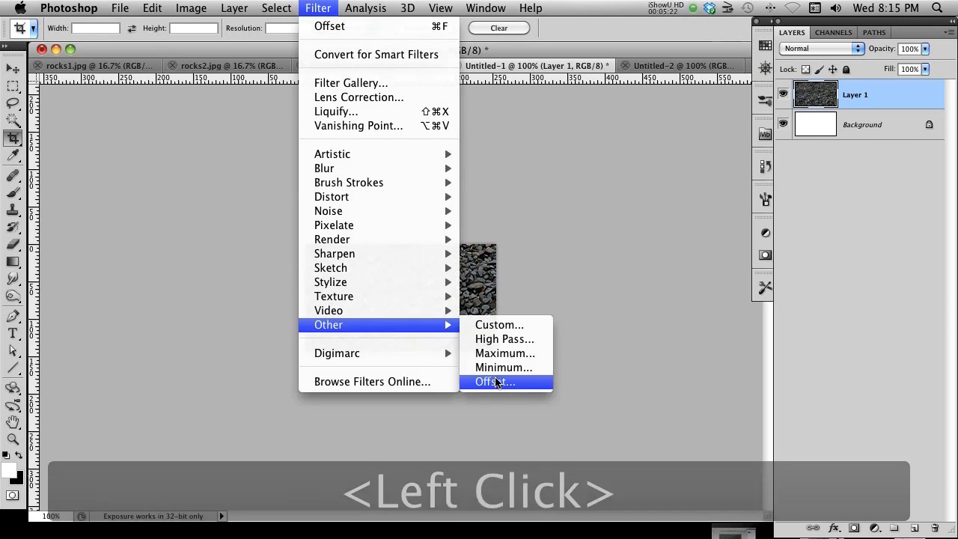
click(497, 382)
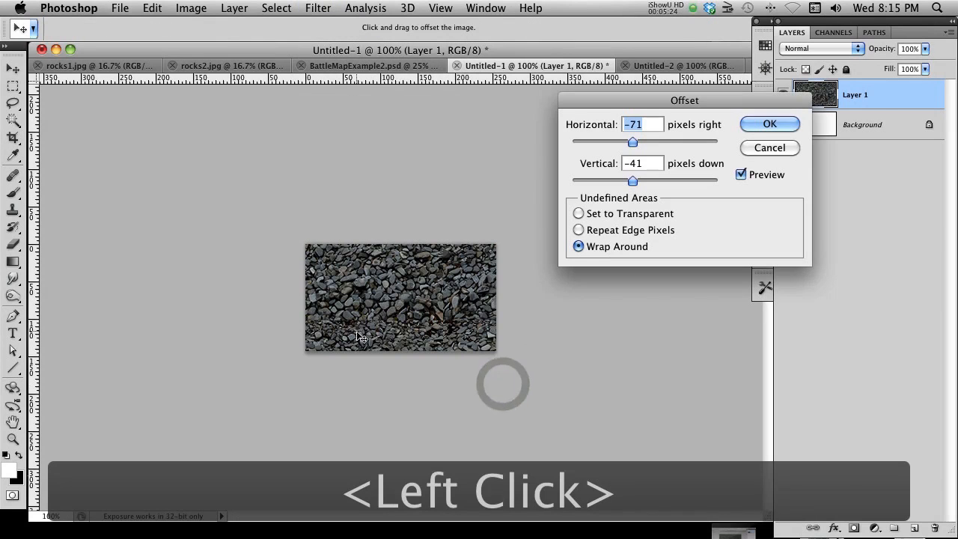
drag(633, 142, 656, 146)
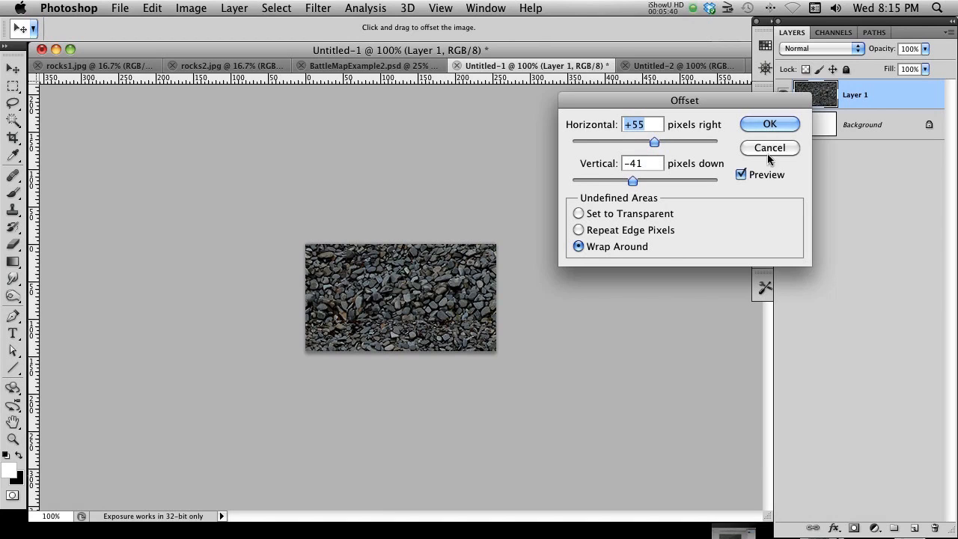
click(770, 123)
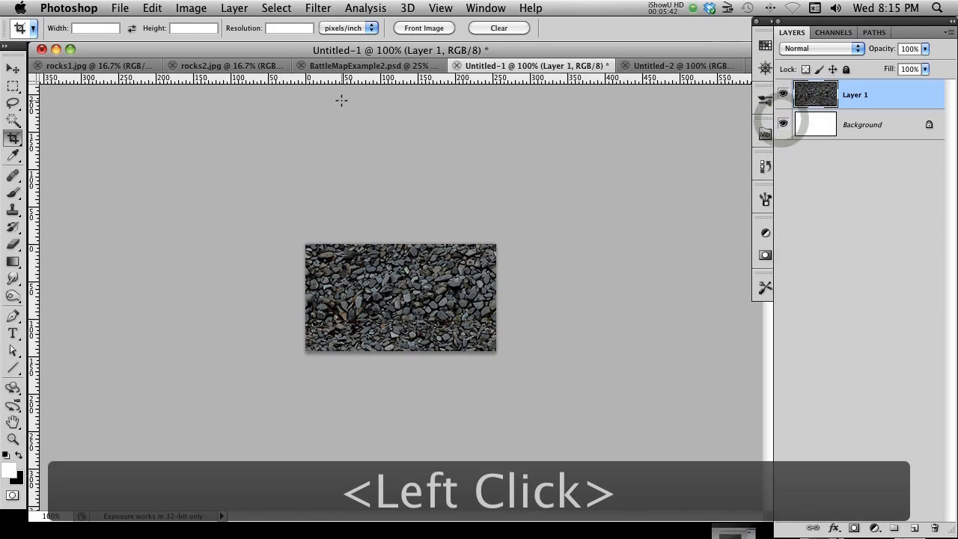
Step: With a 9 px Clone Stamp brush, clone pebbles from the upper middle area over the middle and right part of the horizontal seam
key(super+equal)
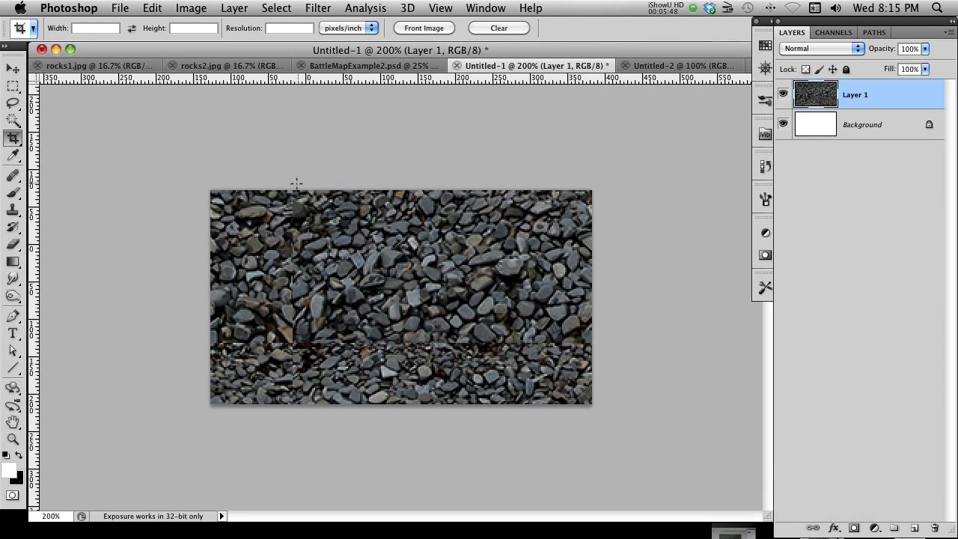
click(14, 213)
key(s)
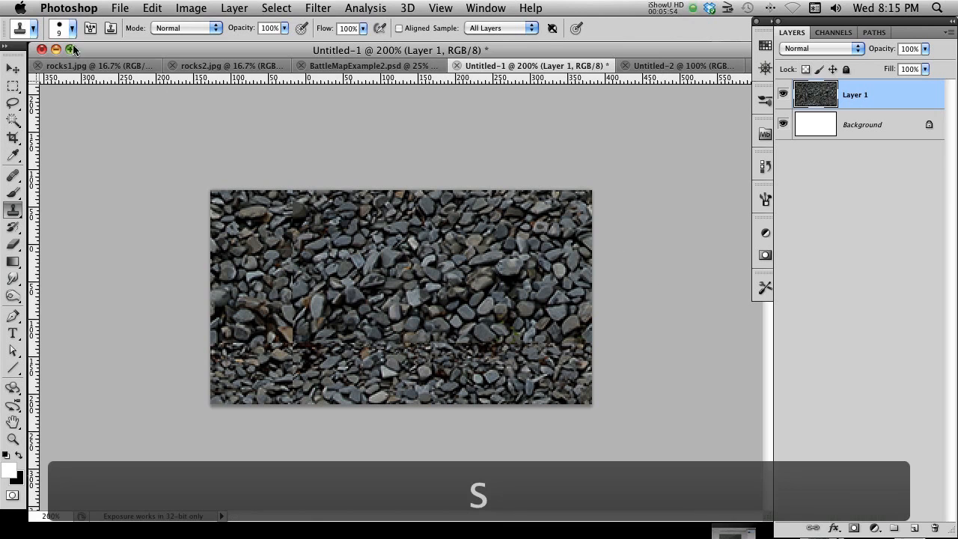
right_click(431, 264)
double_click(457, 386)
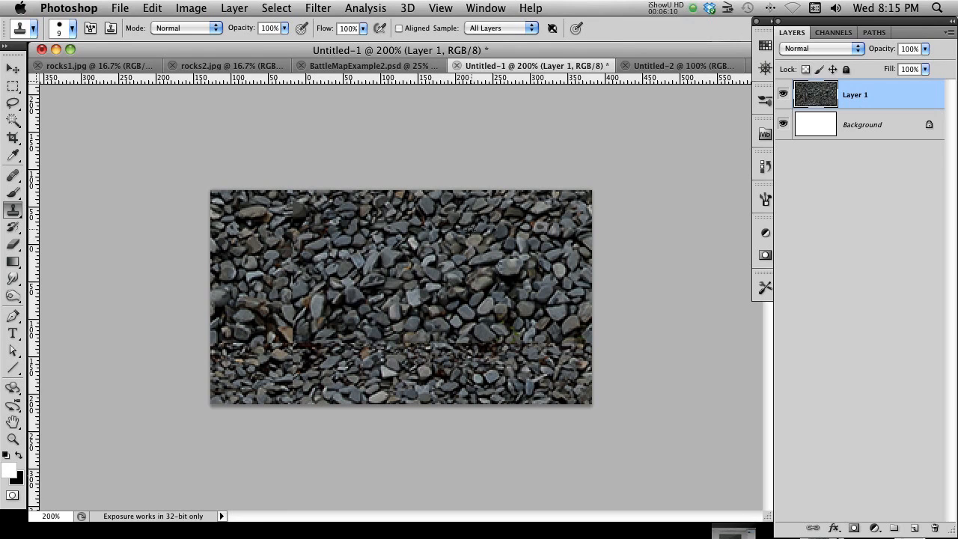
click(498, 233)
alt+click(497, 236)
click(469, 347)
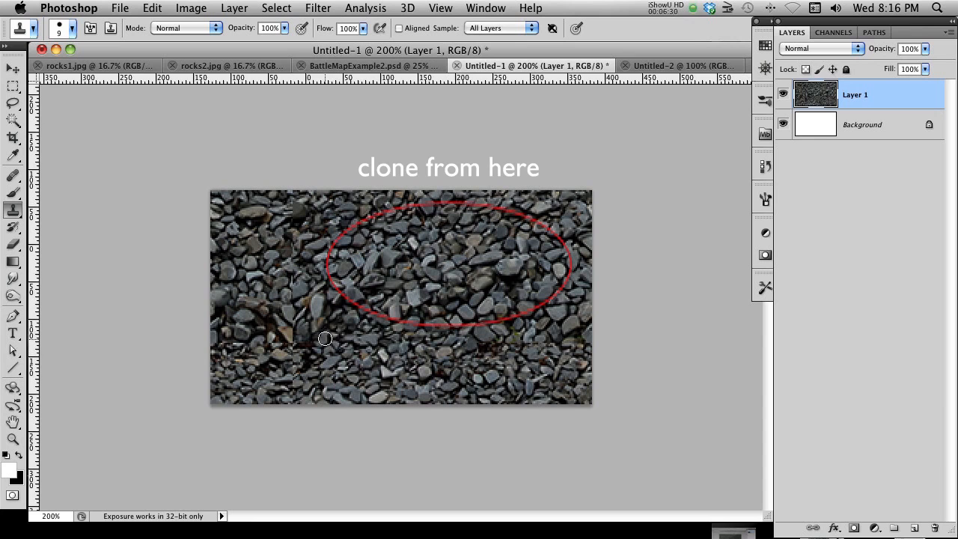
click(514, 337)
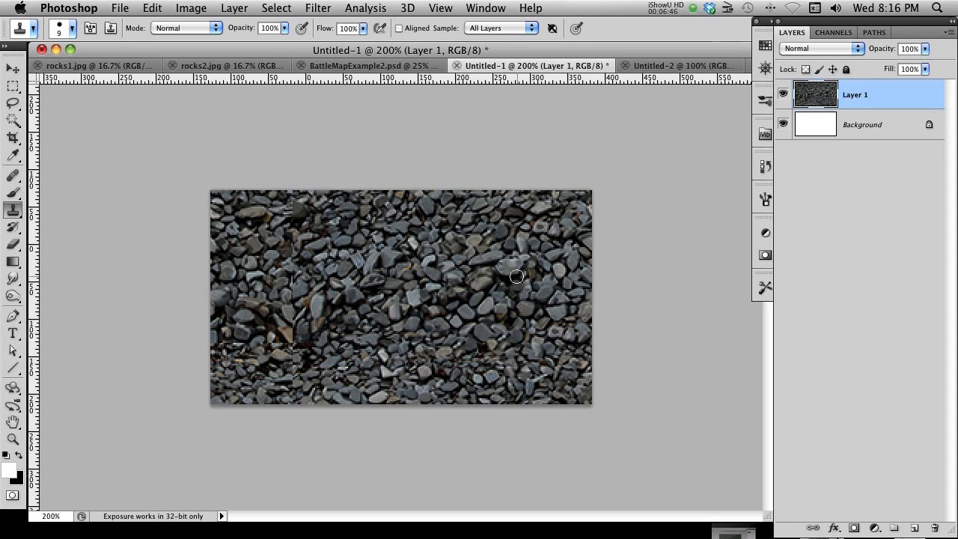
Step: Clone neighbouring pebbles over the orange stone and the left end of the horizontal seam
click(293, 364)
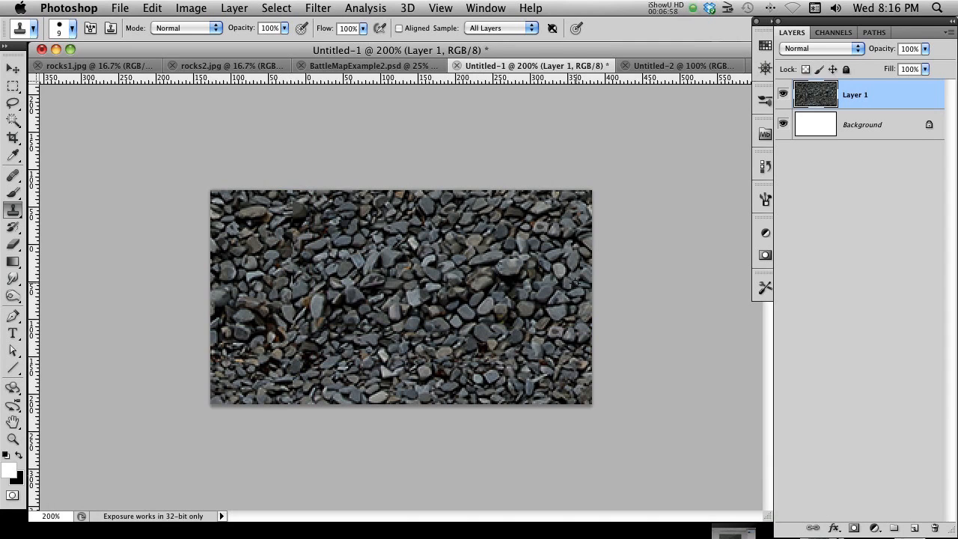
alt+click(576, 283)
click(298, 300)
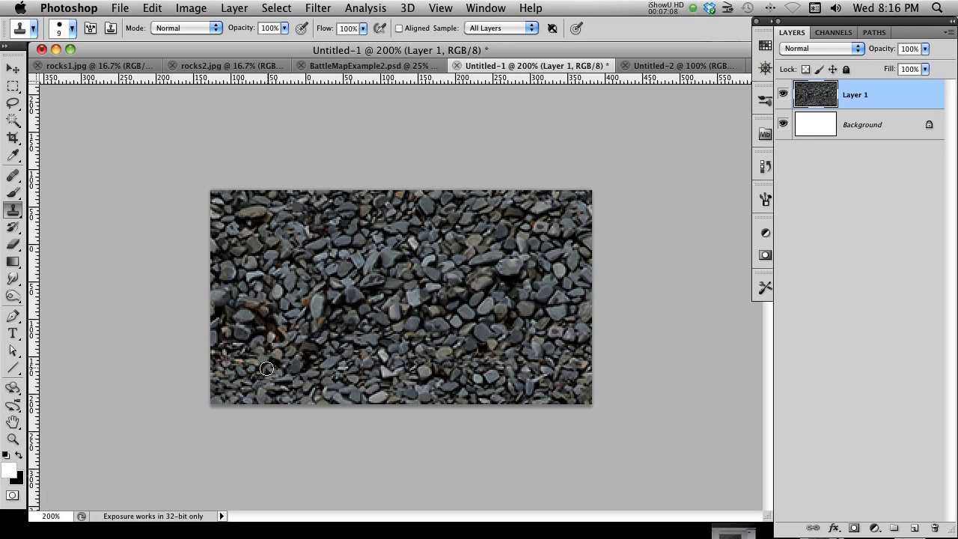
click(239, 344)
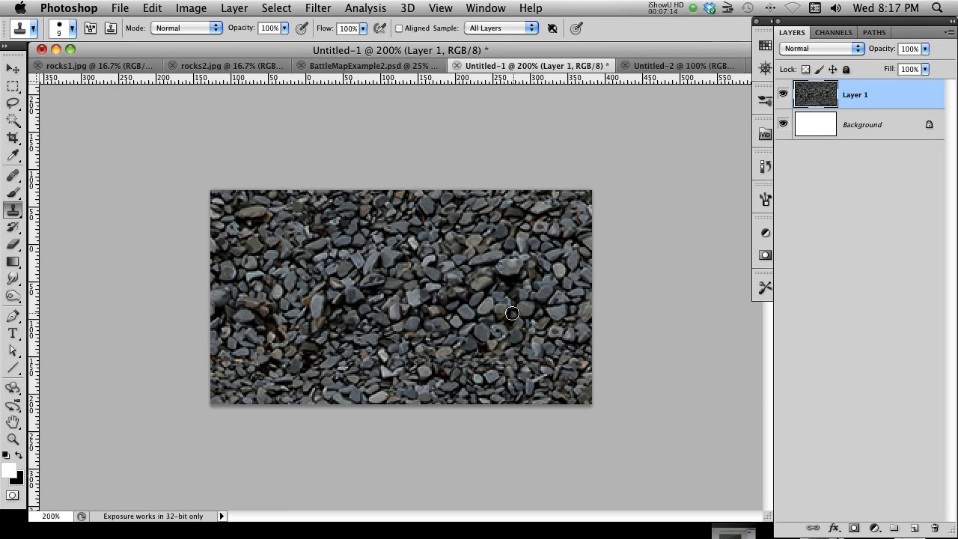
click(279, 304)
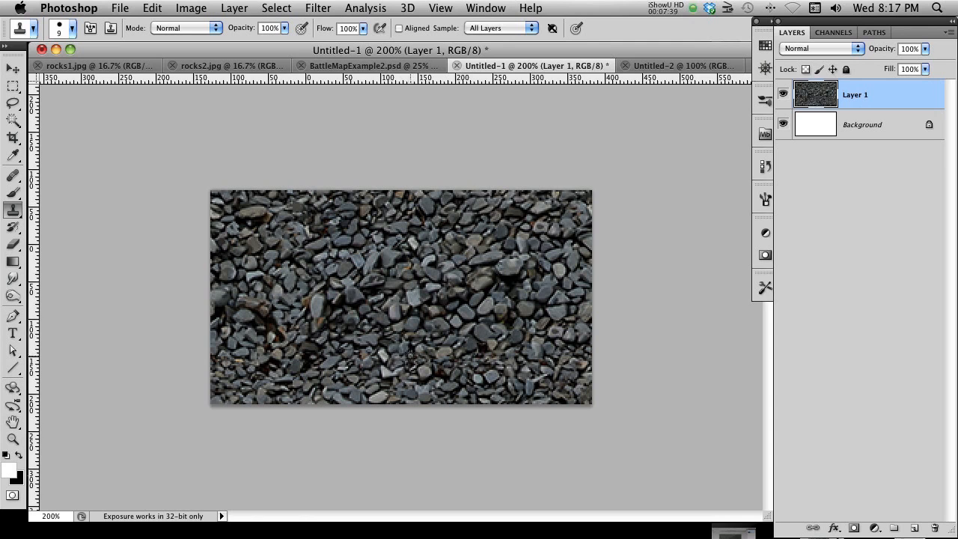
Step: Sample pebbles just below the image's centre and clone them over the dark gaps right of centre
click(405, 348)
alt+click(405, 347)
click(509, 287)
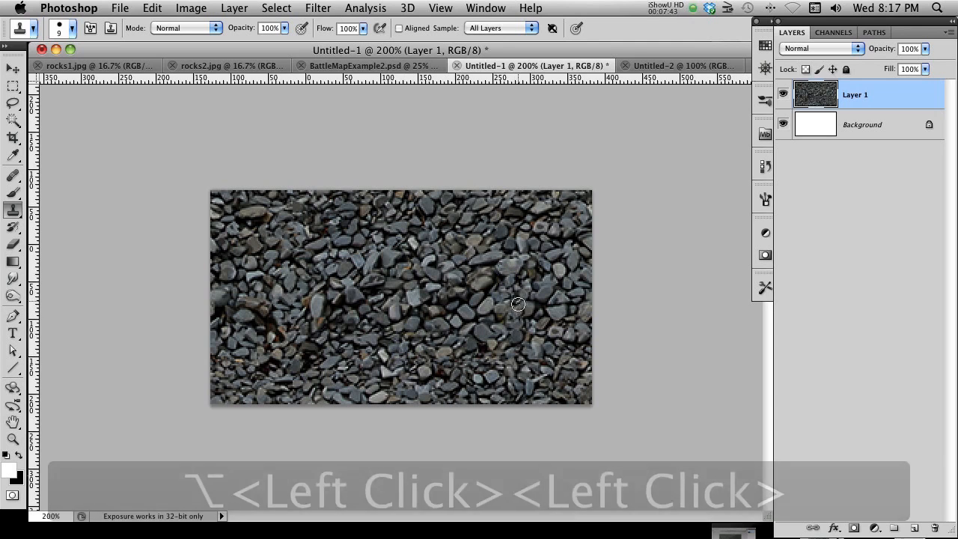
click(523, 307)
drag(527, 302, 536, 314)
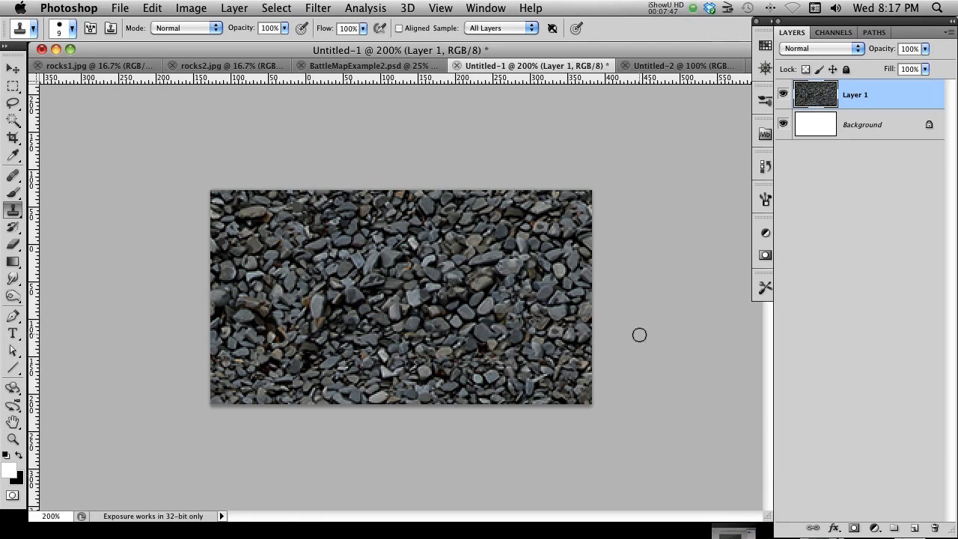
Step: Clone small pebbles over the dark spots between the larger stones in the middle of the texture
click(467, 313)
mouse_move(431, 307)
mouse_down()
mouse_move(436, 314)
mouse_move(439, 293)
mouse_move(446, 299)
mouse_up()
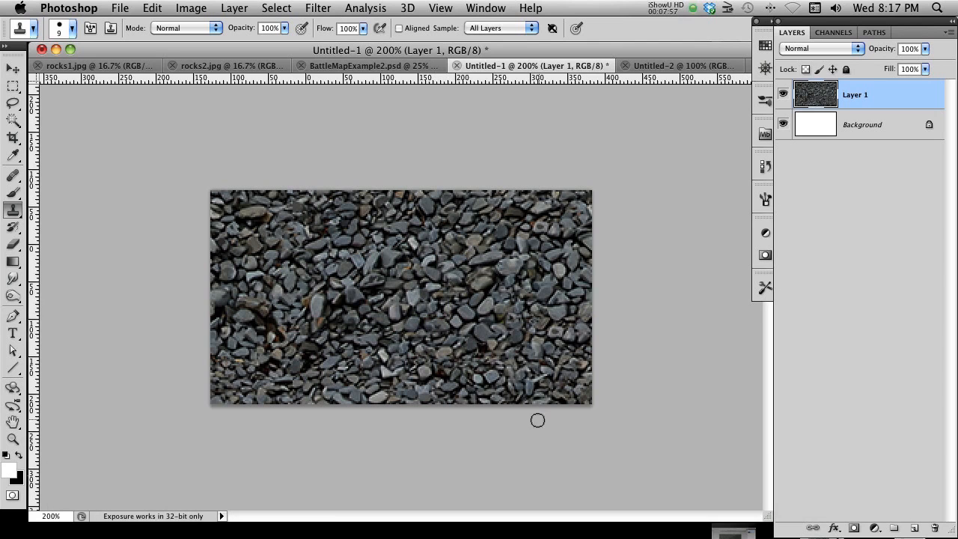
click(341, 309)
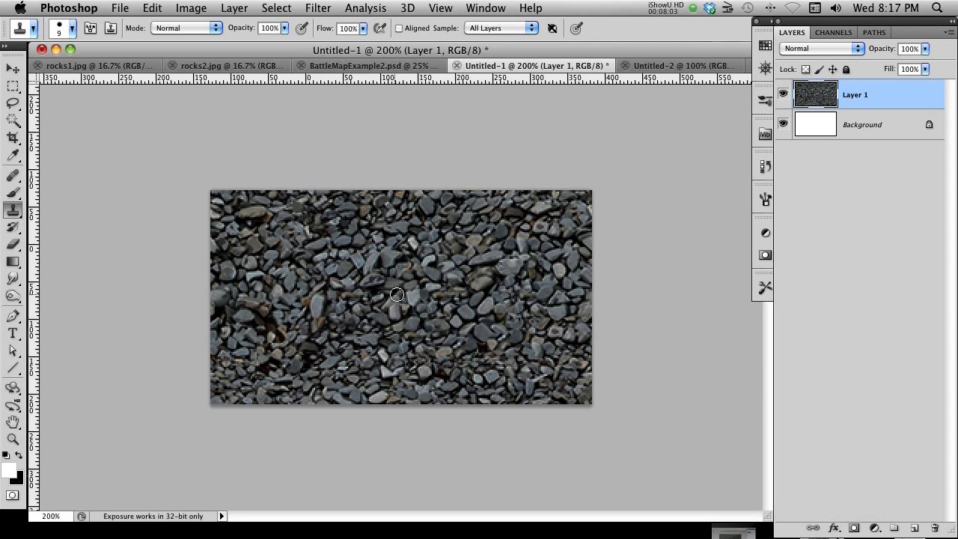
Step: Clone fresh pebbles over the dark and reddish gaps in the lower left part of the texture
click(306, 361)
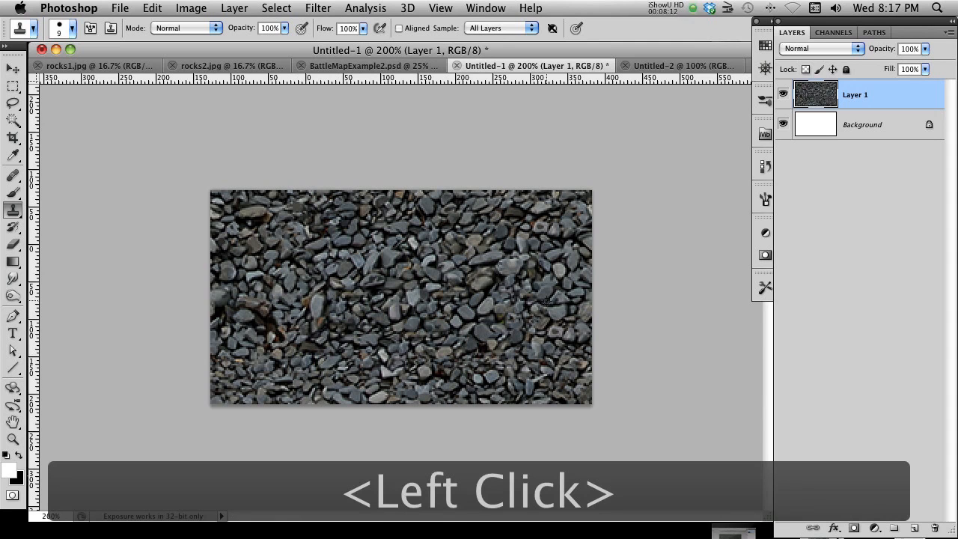
alt+click(481, 227)
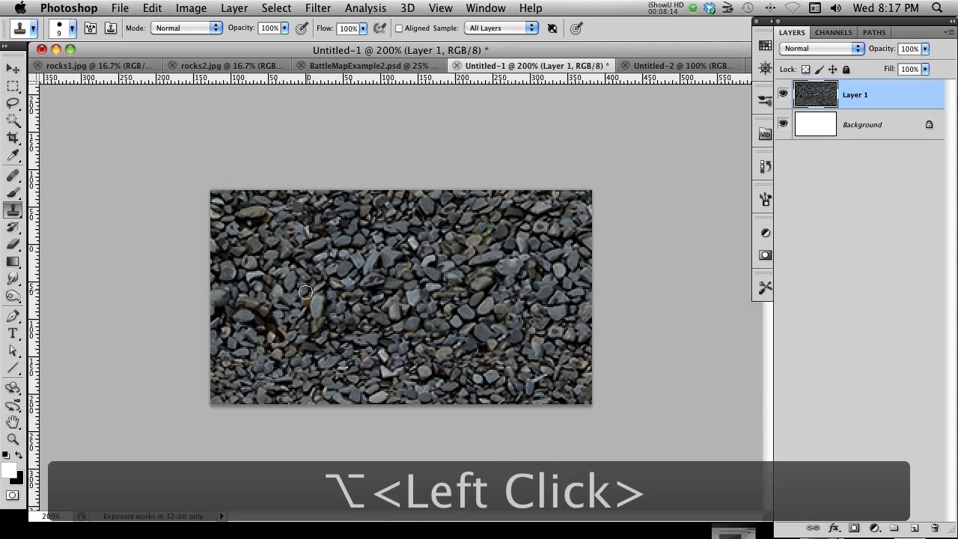
click(271, 363)
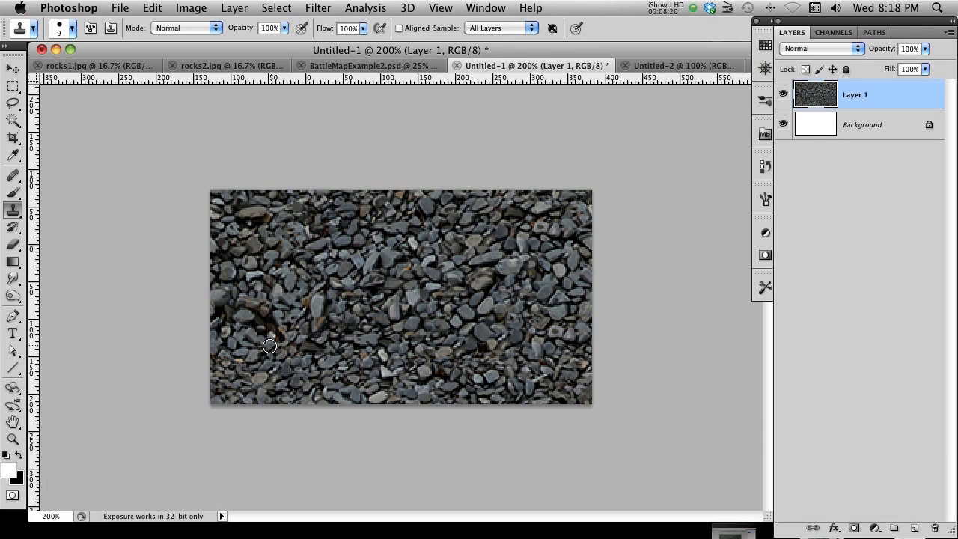
click(269, 322)
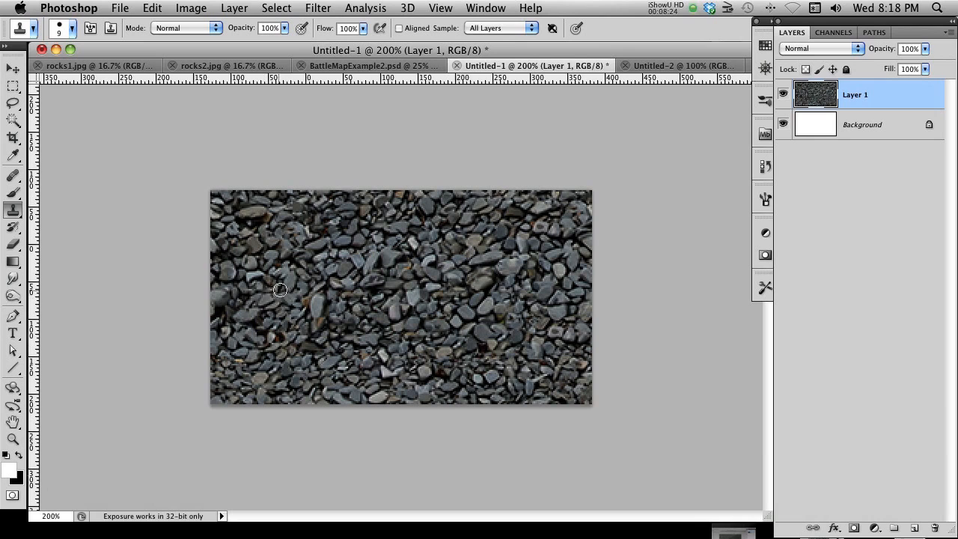
click(271, 289)
Step: Sample pebbles near the lower edge and clone them over the streaky patches across the centre
alt+click(327, 375)
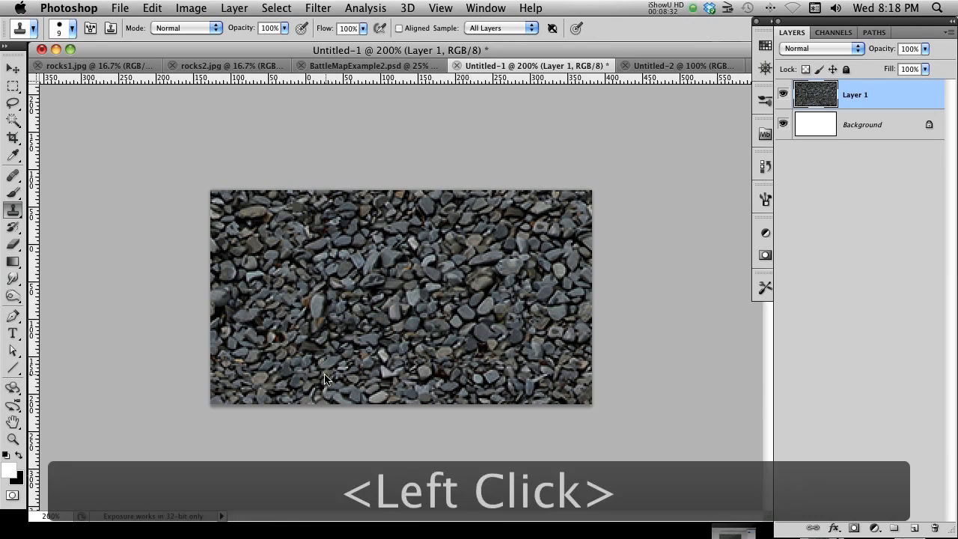
click(410, 293)
drag(397, 294, 427, 292)
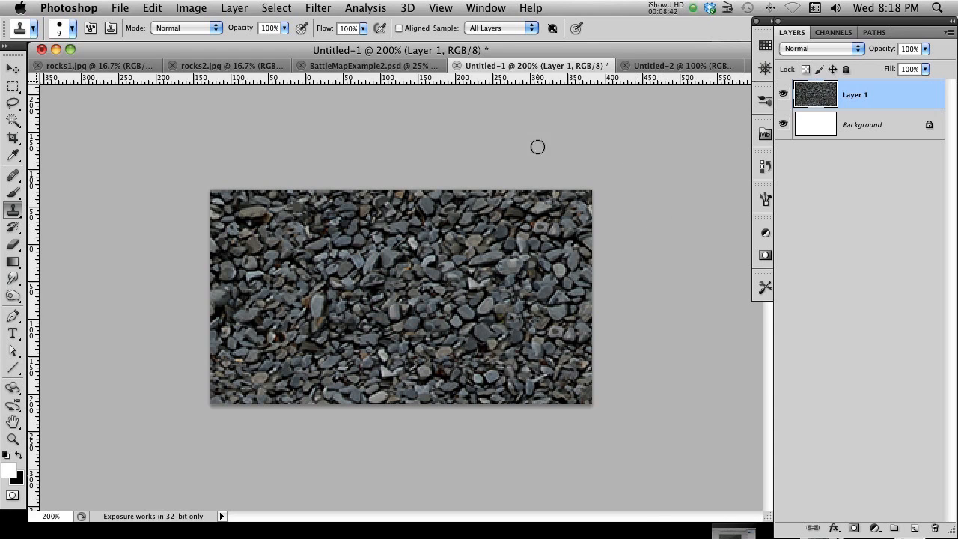
Step: Offset the pebble layer by +55 pixels horizontally and -41 pixels vertically with the undefined areas wrapped around
click(322, 9)
mouse_move(370, 328)
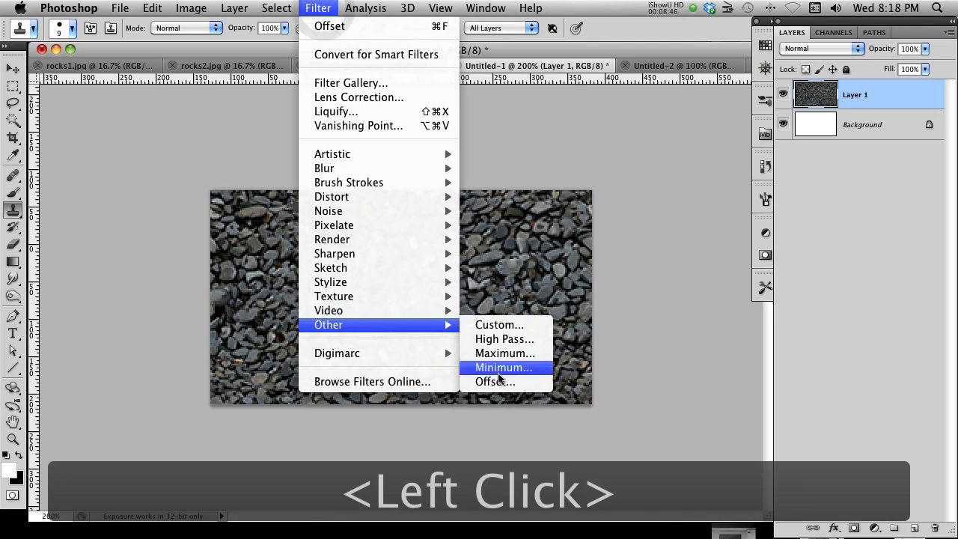
click(504, 393)
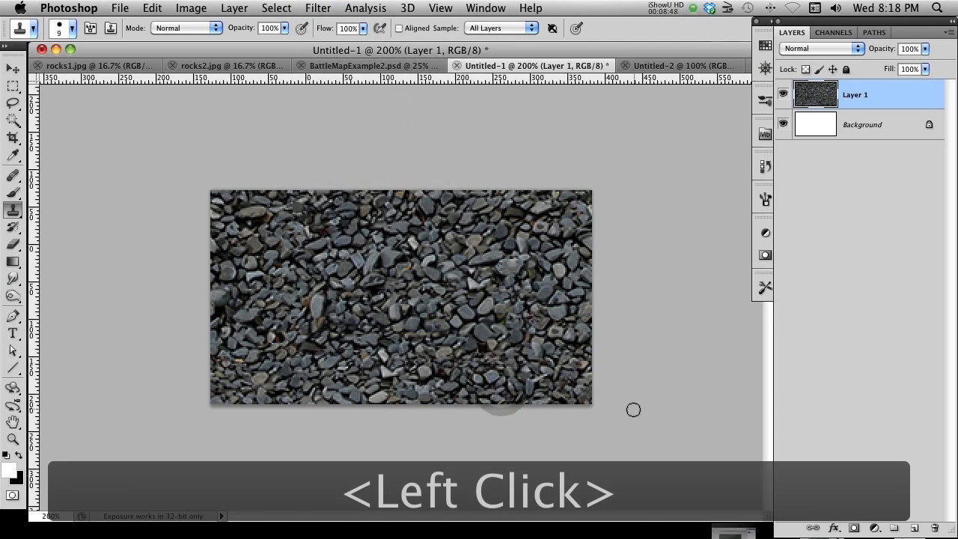
click(323, 9)
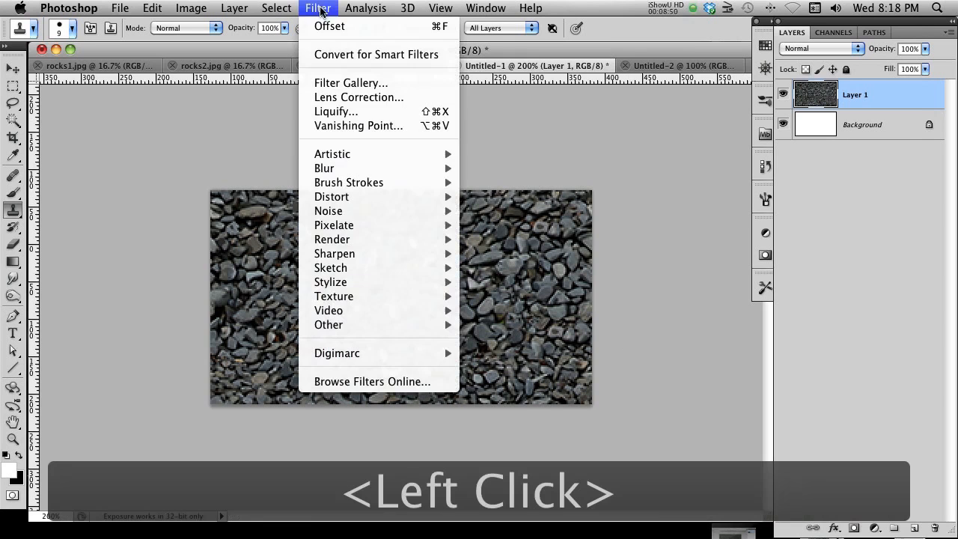
mouse_move(406, 325)
click(511, 383)
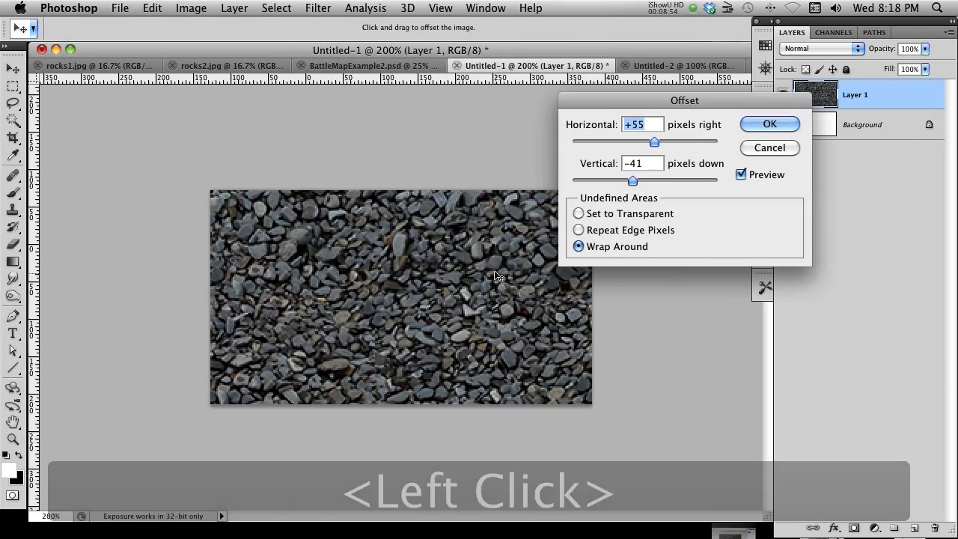
click(766, 124)
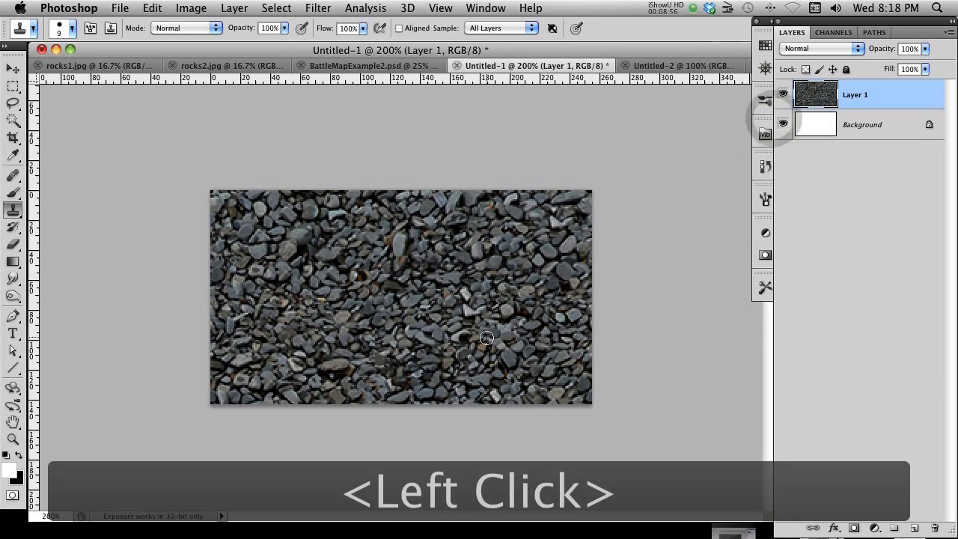
Step: Sample pebbles near the tile's lower right corner and clone them over the remaining blemishes around the centre
alt+click(568, 364)
click(395, 290)
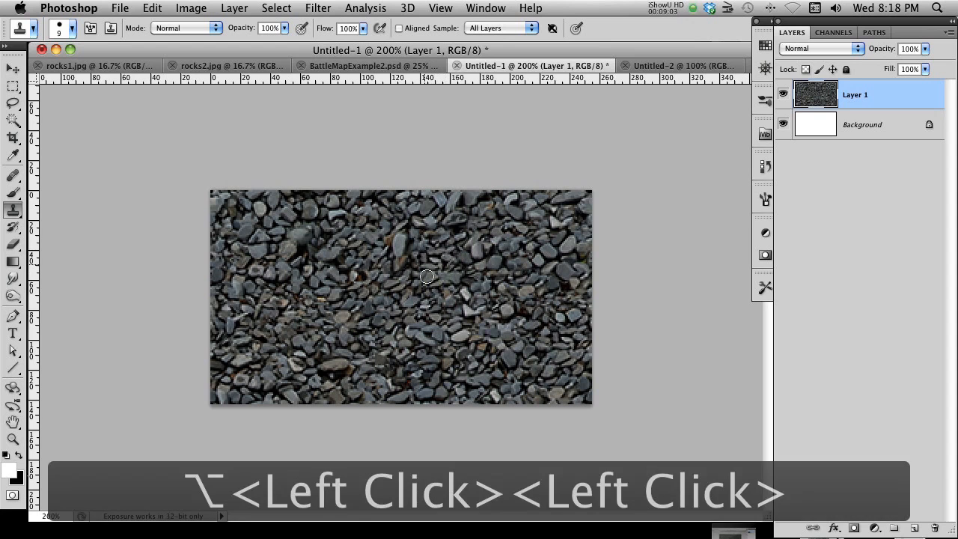
click(443, 337)
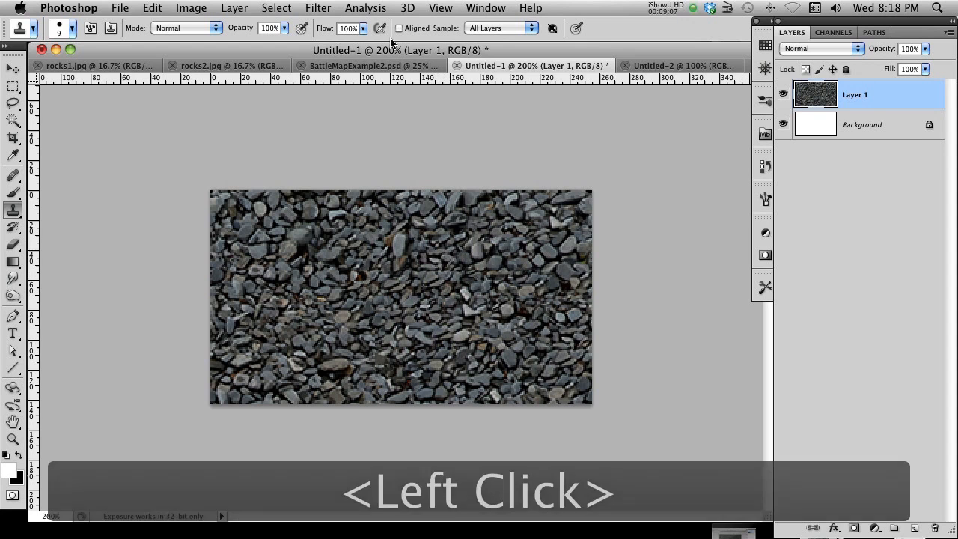
click(427, 278)
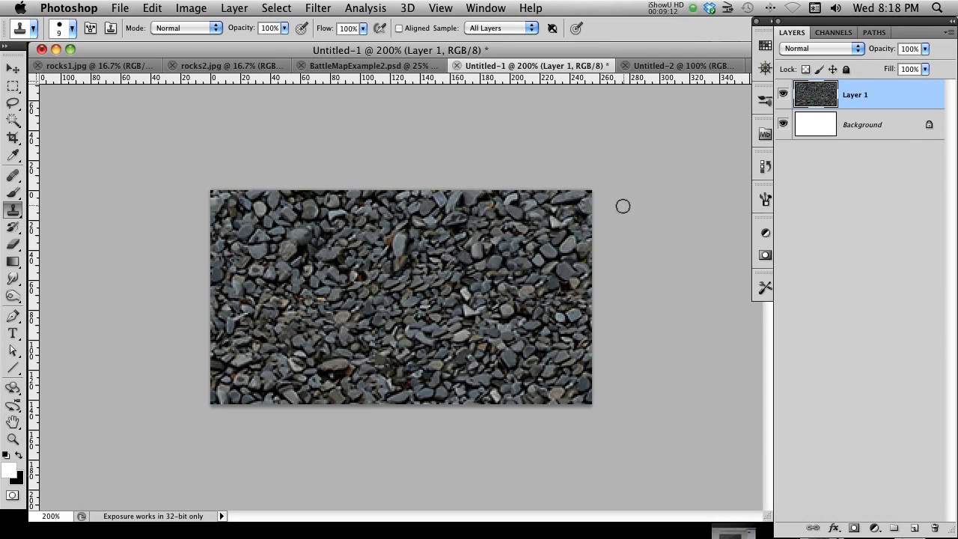
Step: Select the entire pebble tile and define it as a new pattern with a name describing the stones
key(super+a)
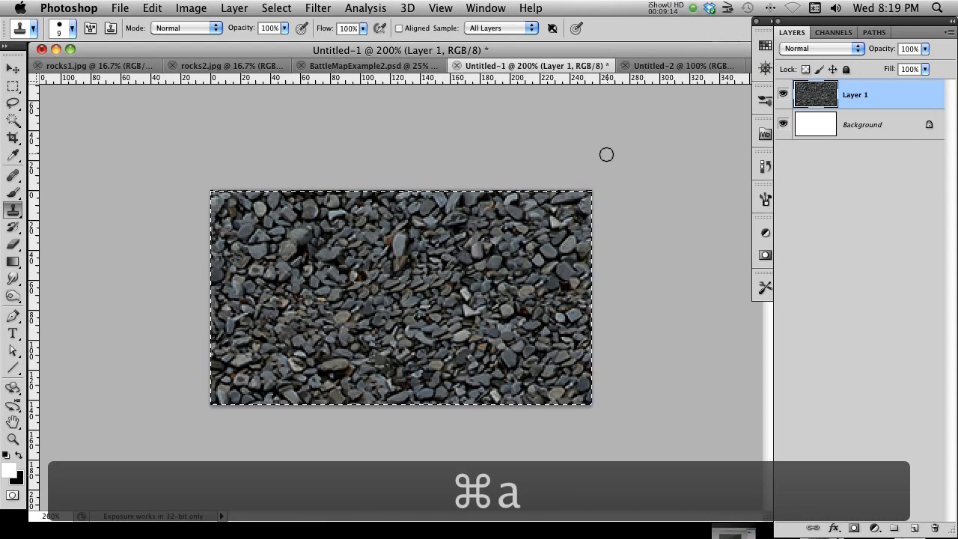
click(154, 9)
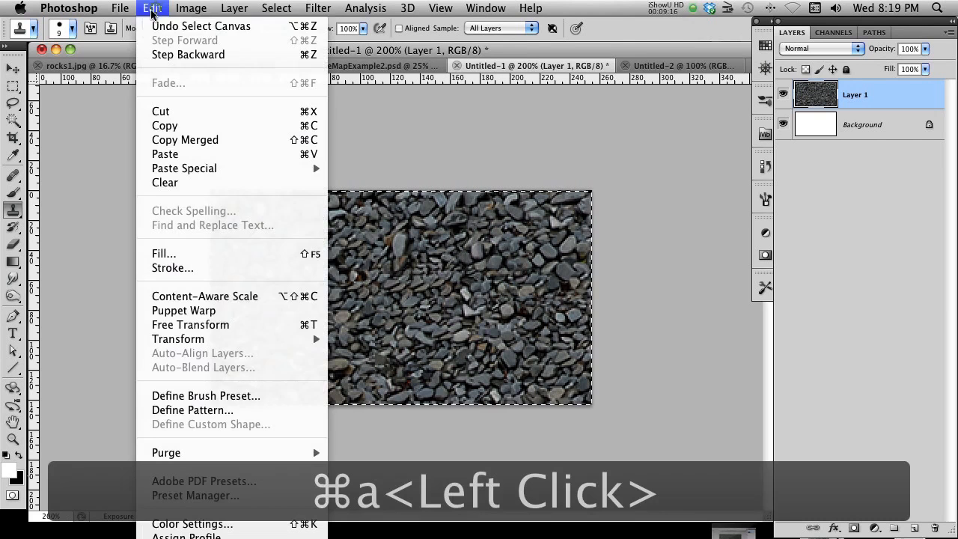
click(245, 412)
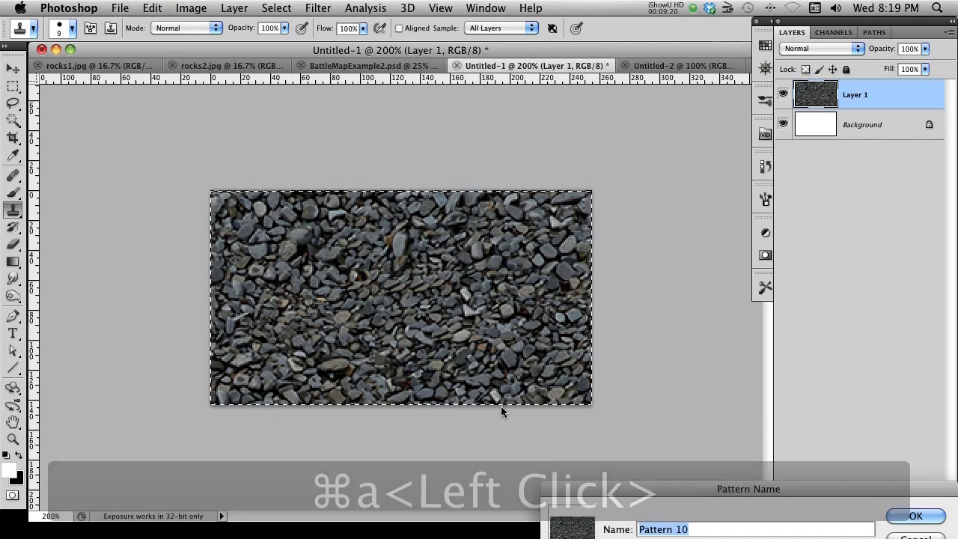
text(stoned)
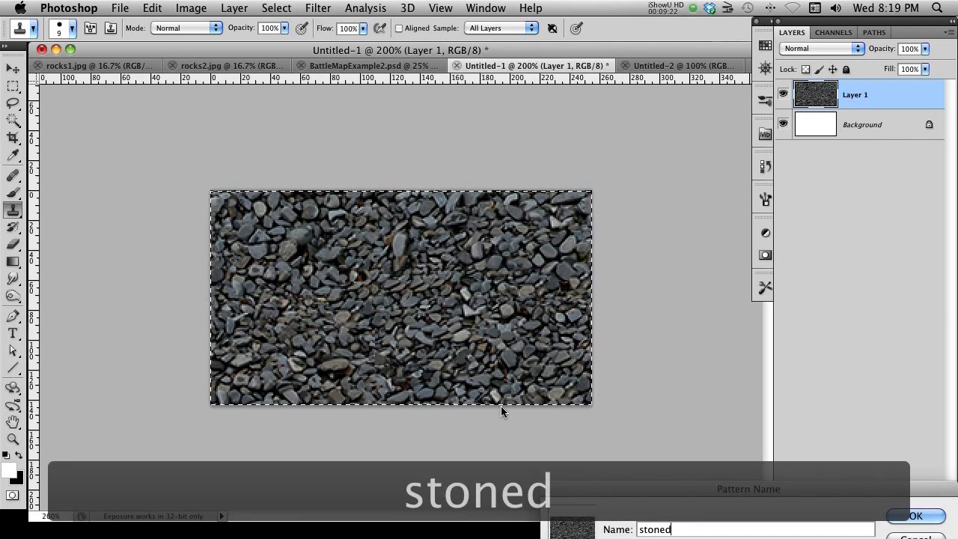
text(s)
key(Return)
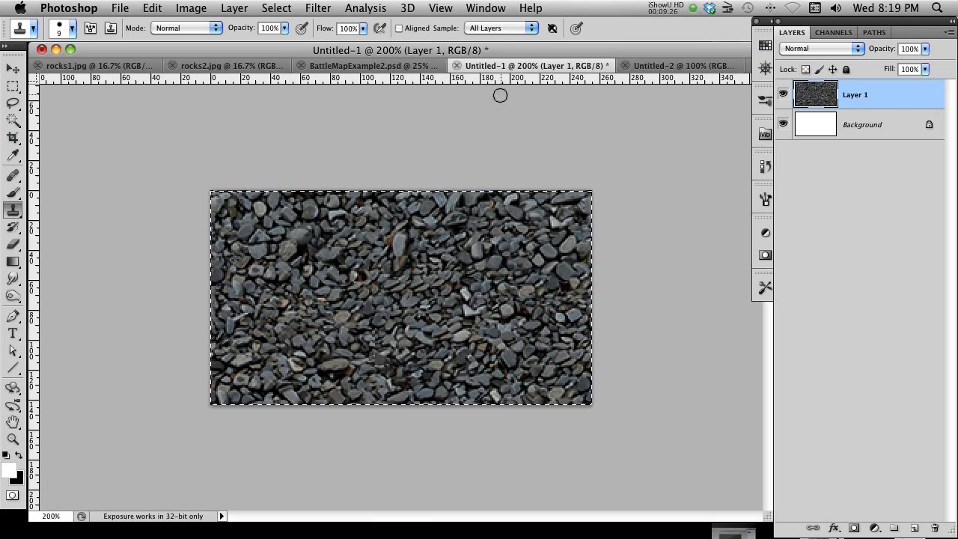
Step: Fill the Untitled-2 document with the newly defined pebble pattern at 100% opacity to test the tiling
click(655, 65)
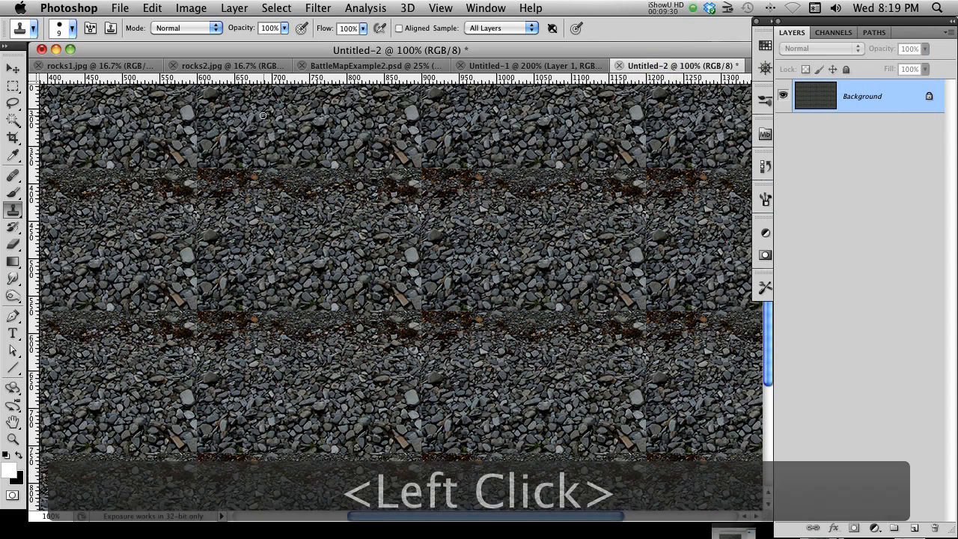
click(267, 124)
key(shift+F5)
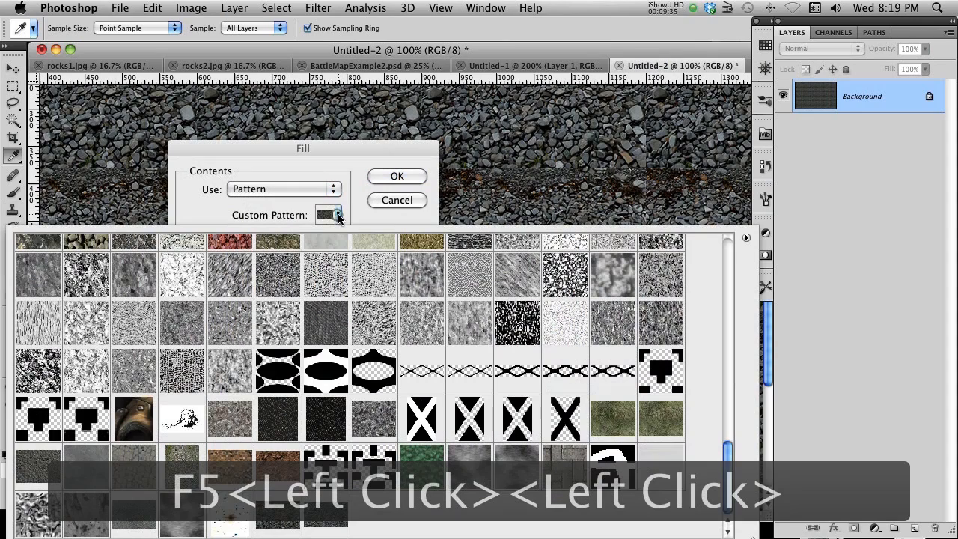
click(340, 215)
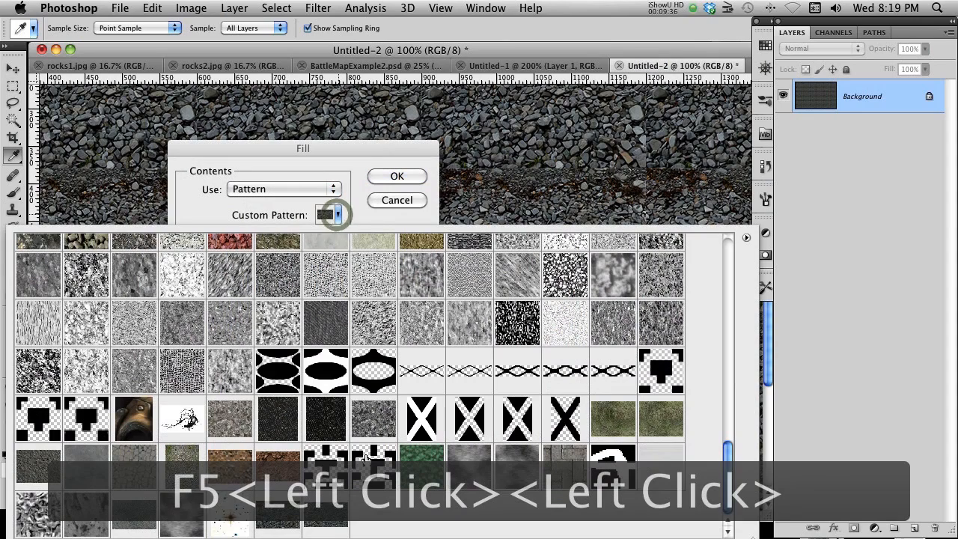
double_click(329, 521)
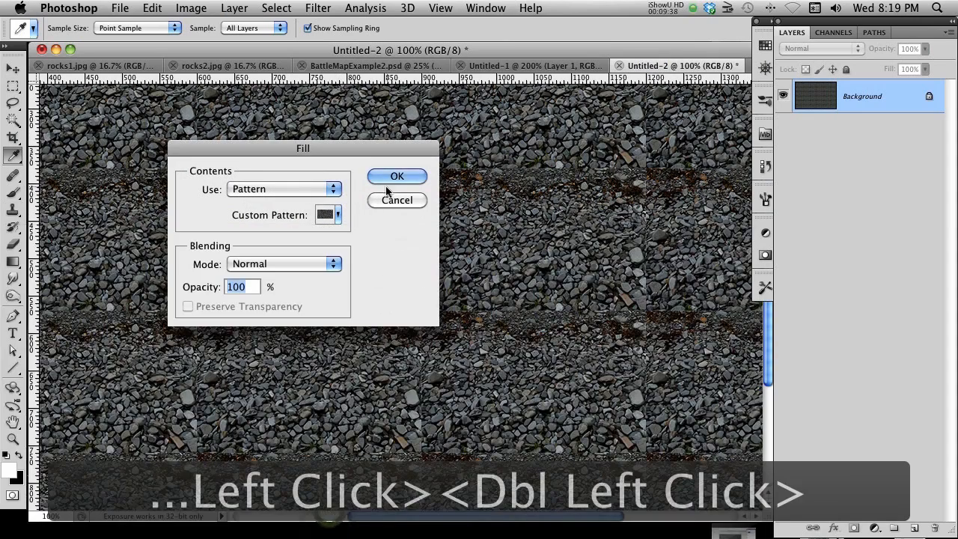
key(Return)
key(s)
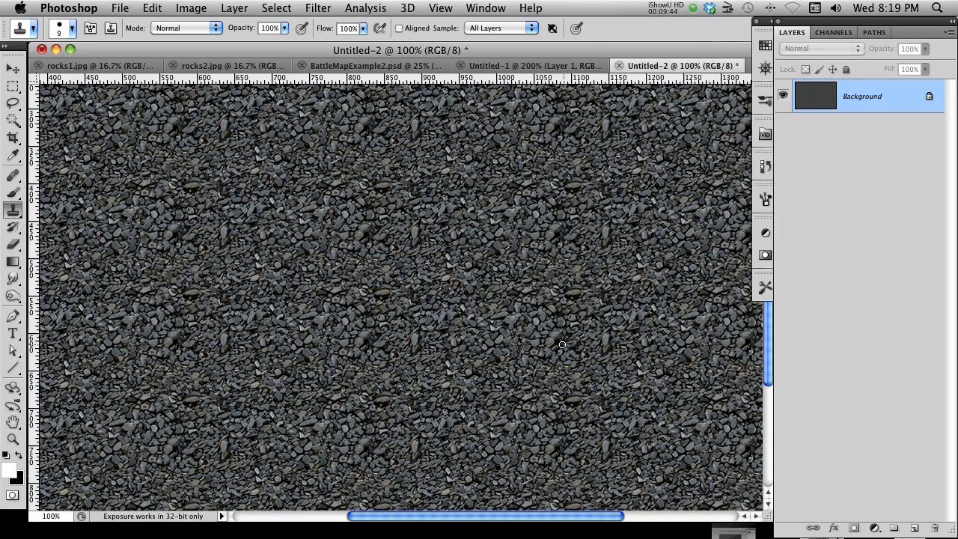
Step: Return to the Untitled-1 tile, clear the selection and clone sampled pebbles over the noticeable spots around the centre
click(480, 66)
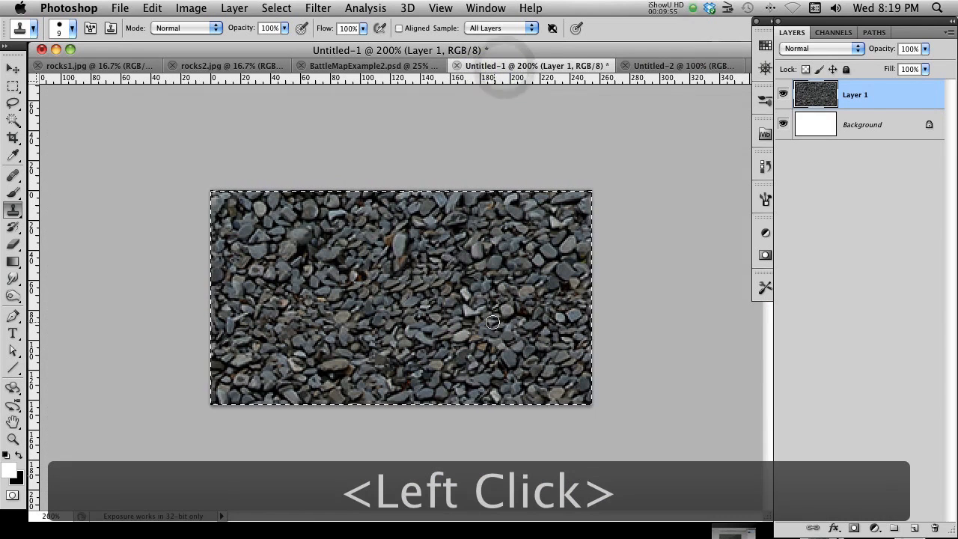
click(498, 65)
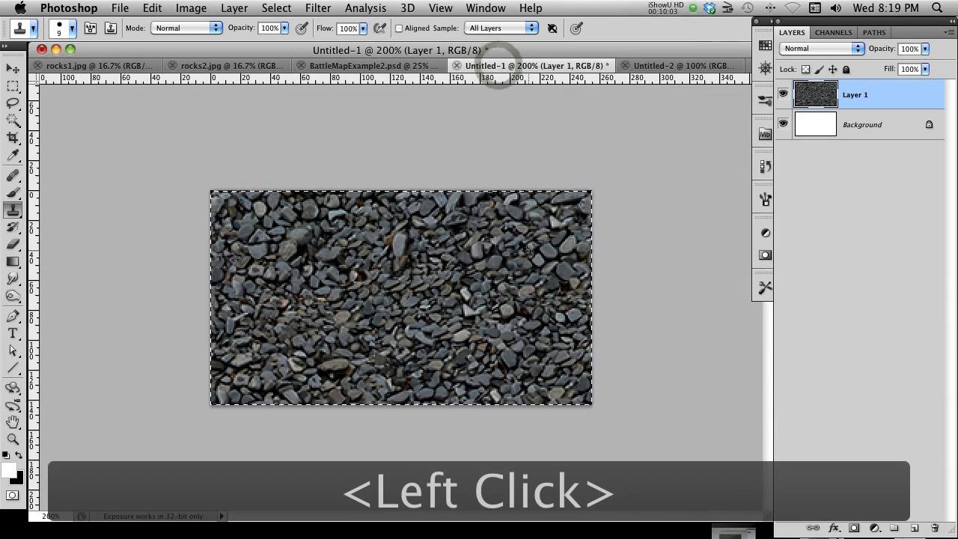
alt+click(558, 355)
key(super+d)
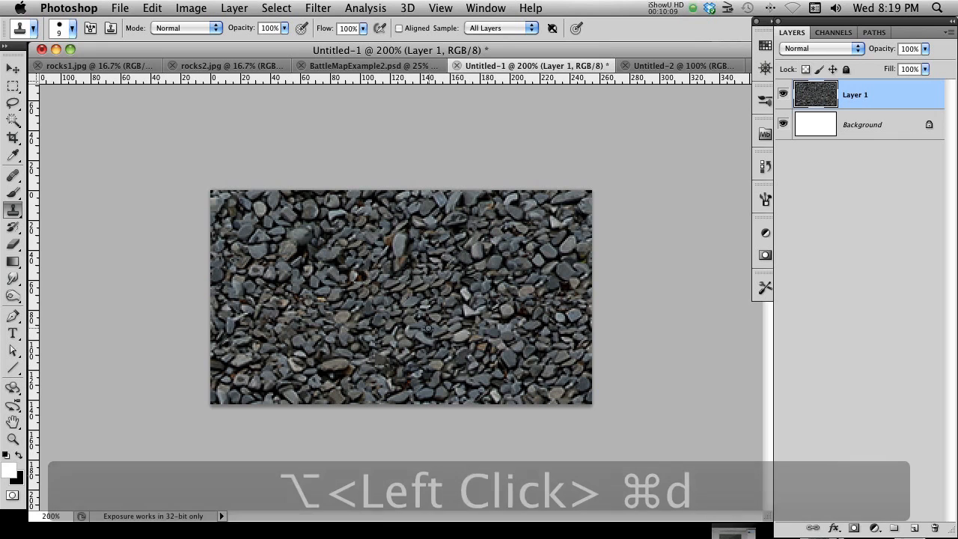
click(389, 311)
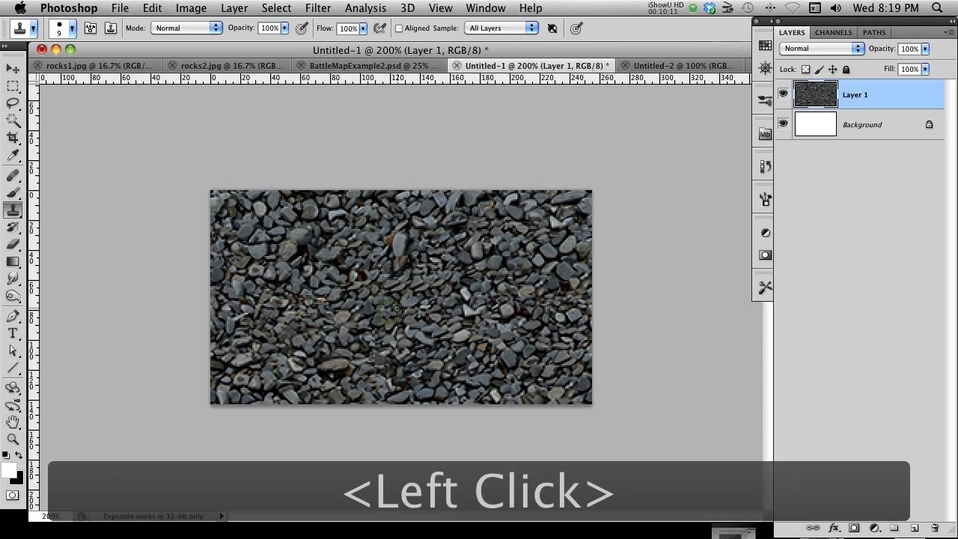
click(395, 280)
click(376, 311)
click(349, 307)
Step: Clone other pebbles over the conspicuous upright stone above the centre and the large stones in the tile's upper left and lower left areas
alt+click(349, 307)
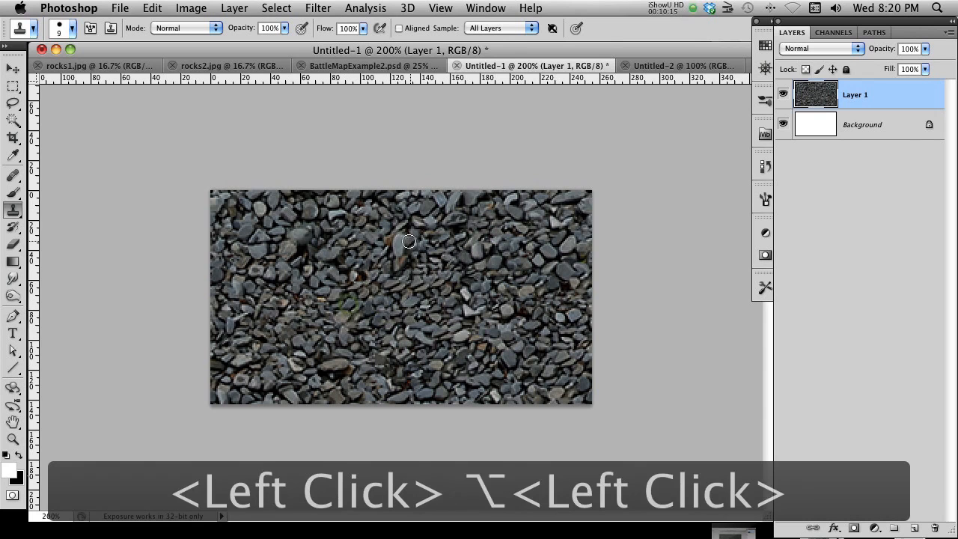
click(401, 241)
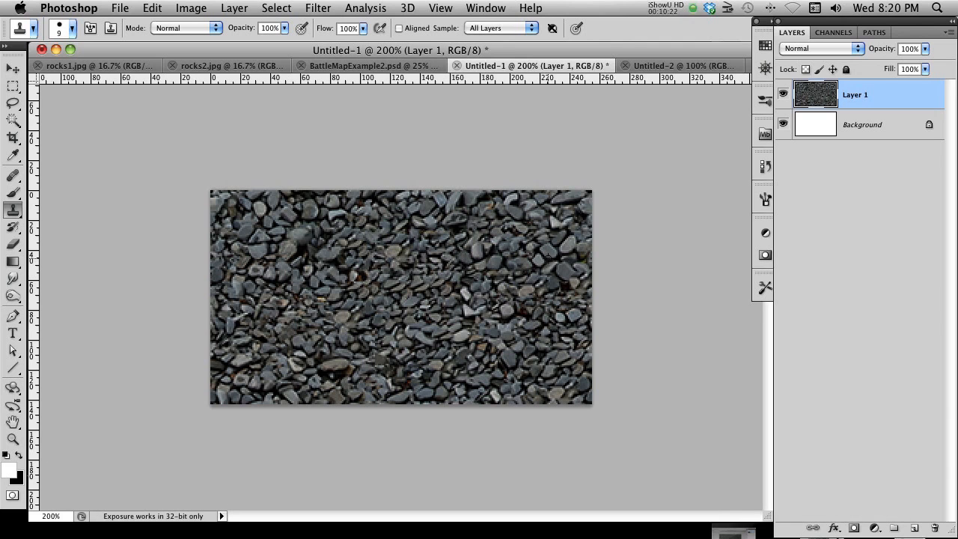
alt+click(493, 235)
drag(300, 235, 283, 248)
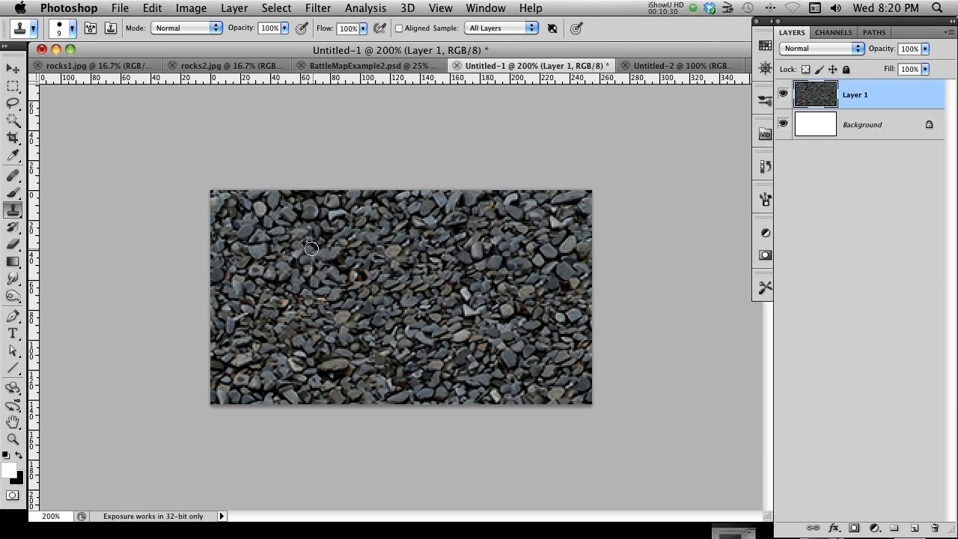
click(343, 364)
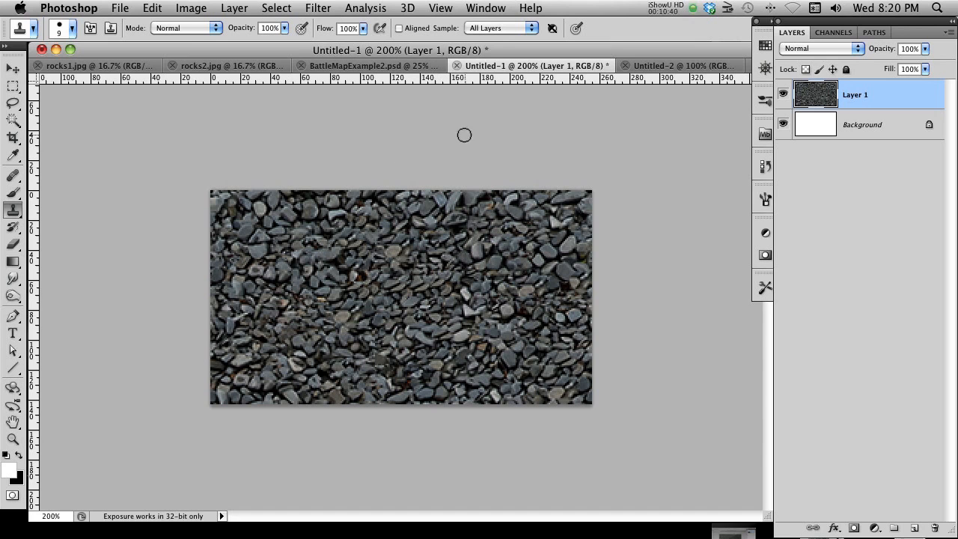
Step: Select the whole revised pebble tile and define it as another pattern, keeping the suggested name
key(super+a)
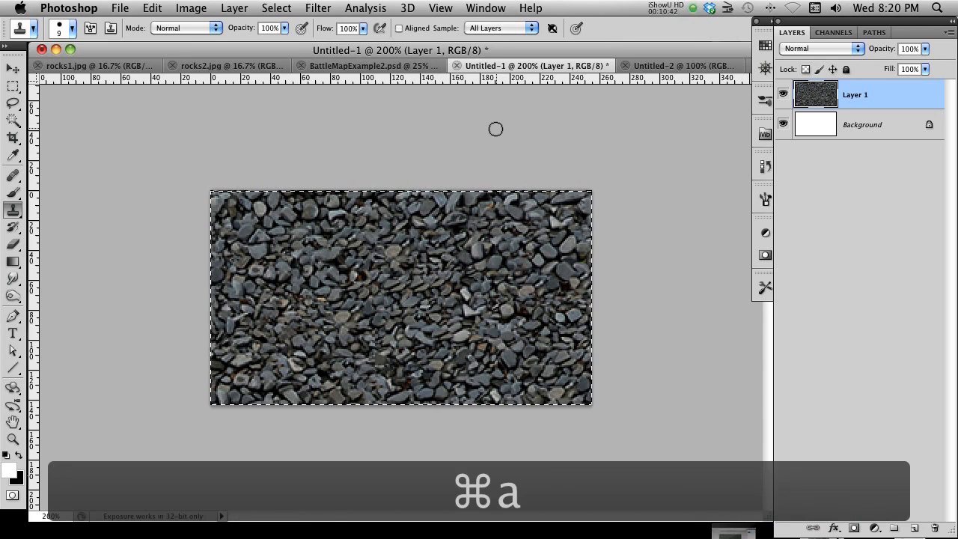
click(152, 9)
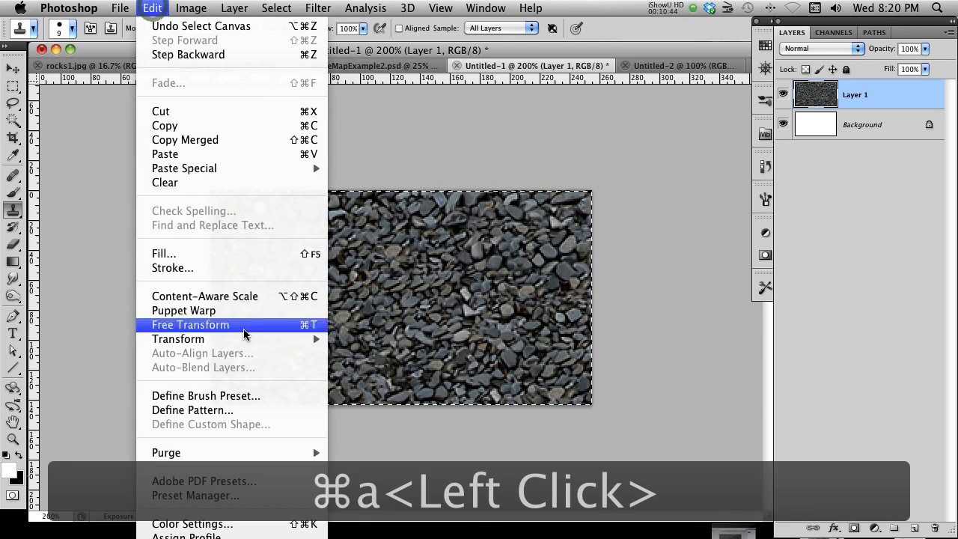
mouse_move(247, 341)
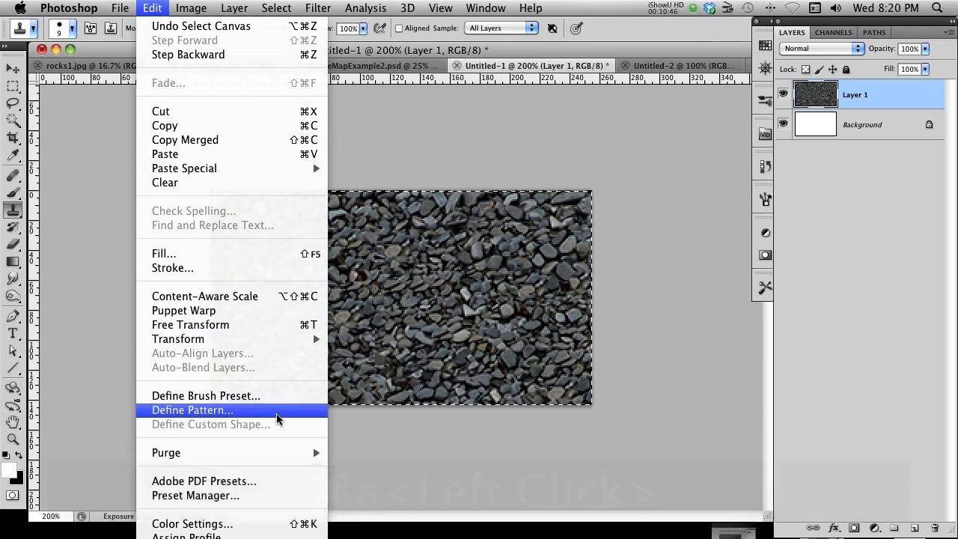
click(283, 414)
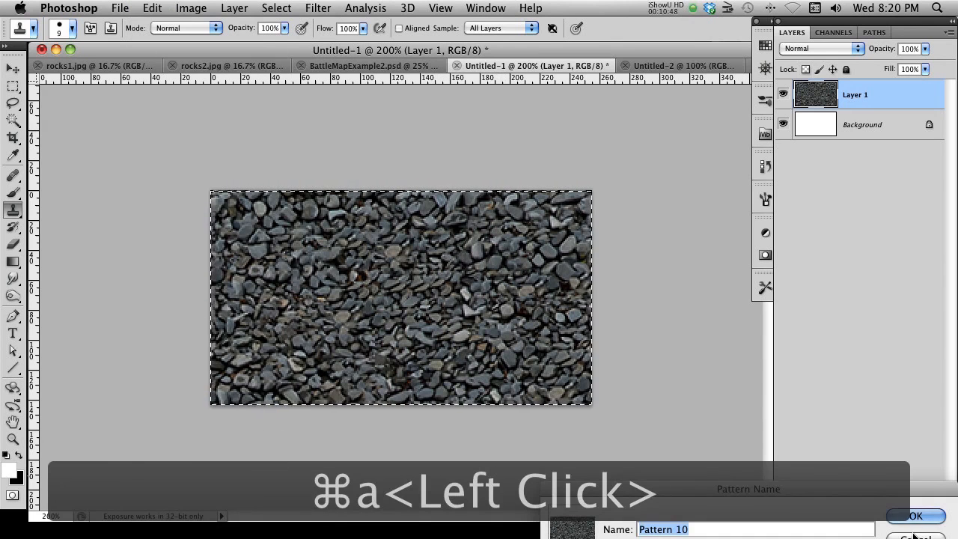
click(913, 520)
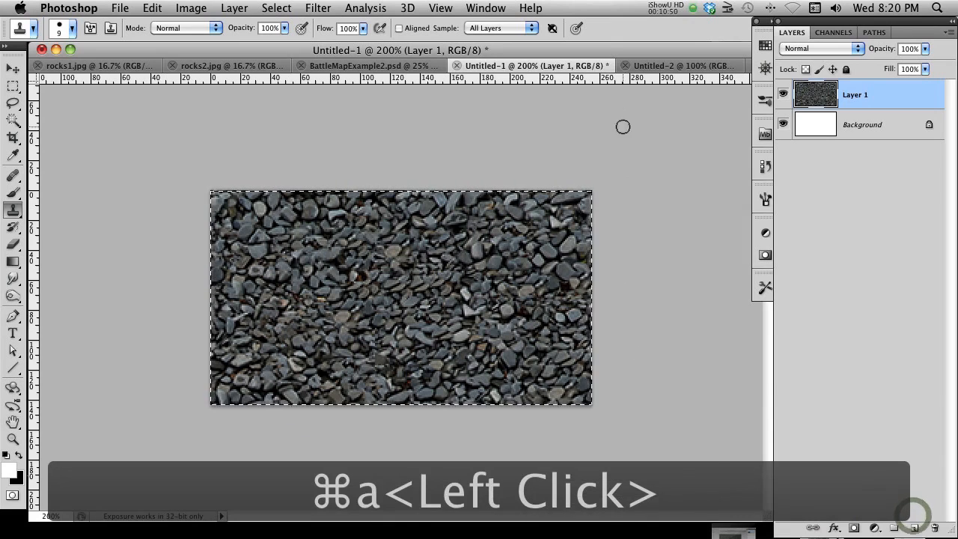
Step: Fill Untitled-2 with the latest pebble pattern at 100% opacity, and return to the BattleMapExample2.psd document
double_click(640, 66)
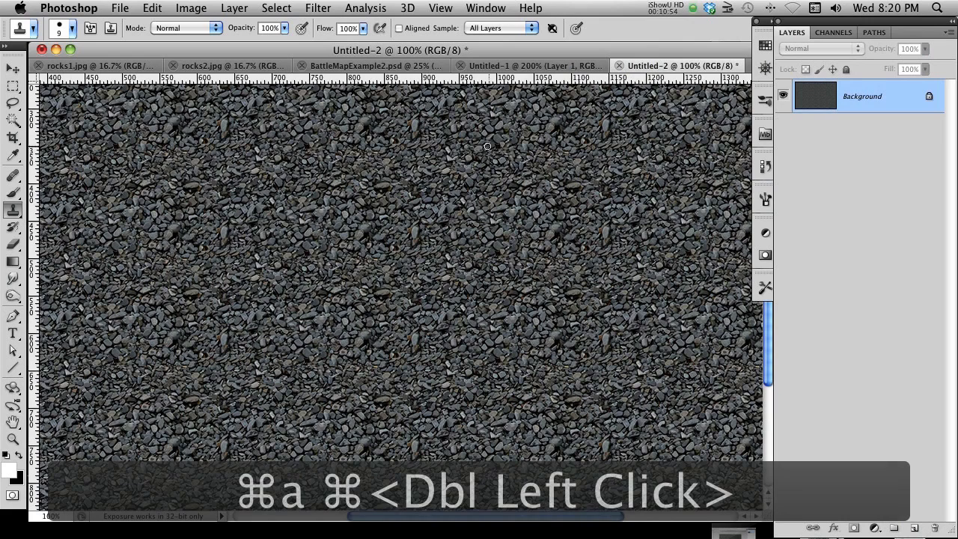
key(F5)
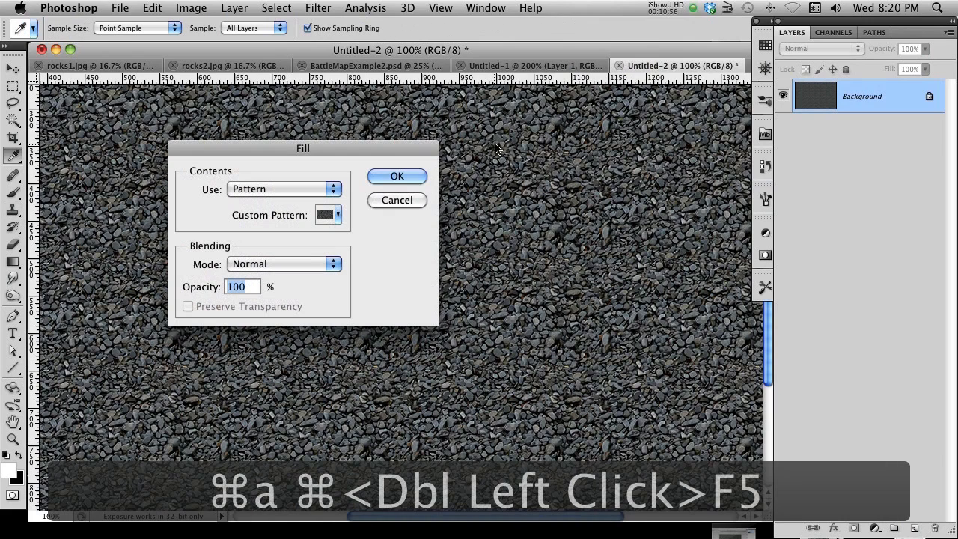
click(332, 218)
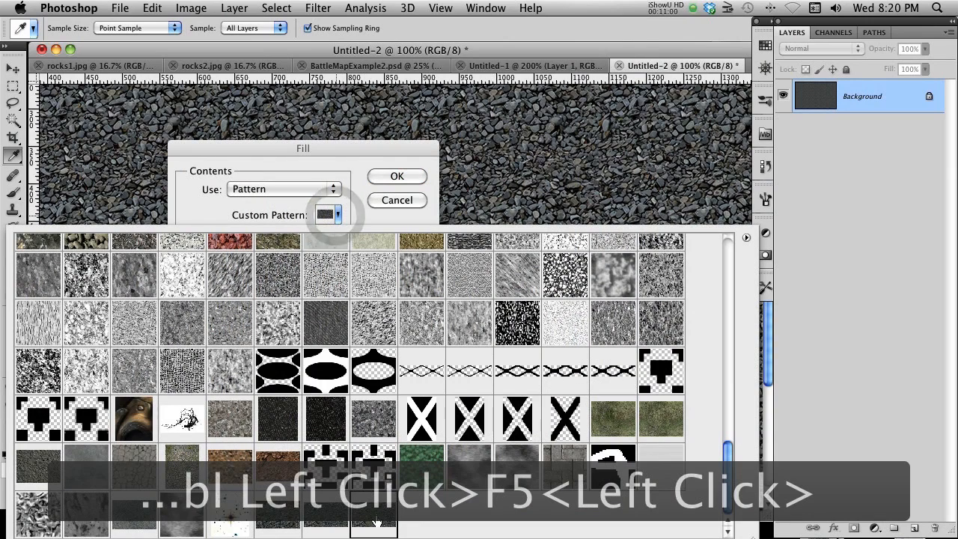
double_click(380, 527)
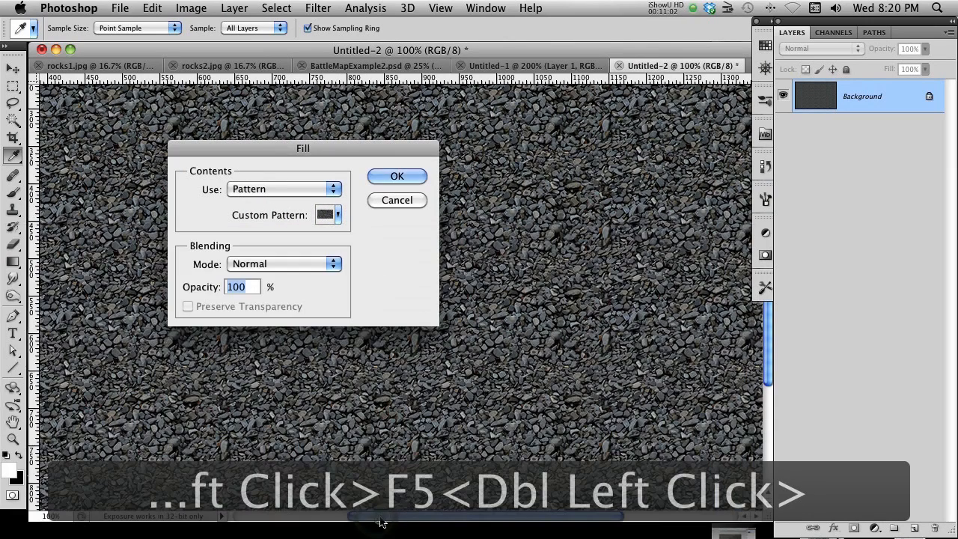
click(398, 176)
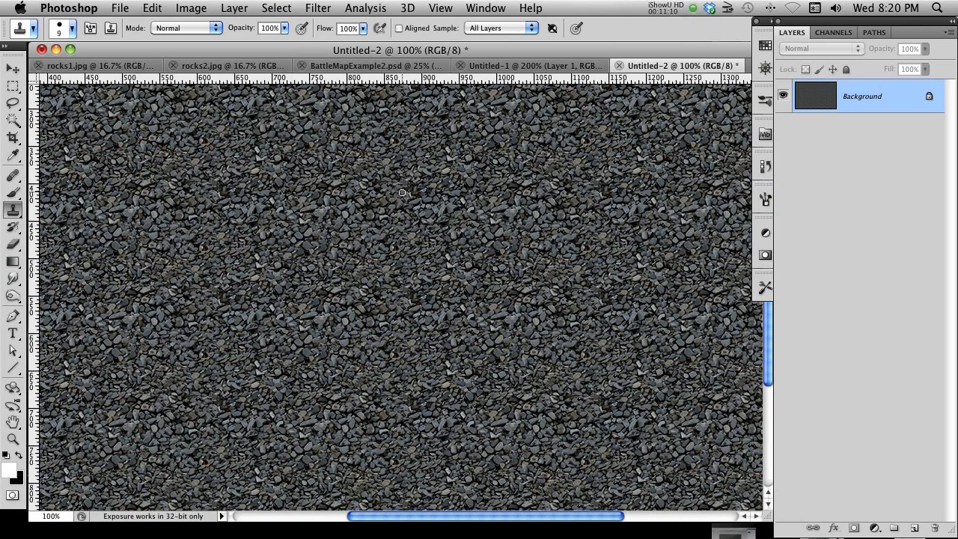
click(358, 67)
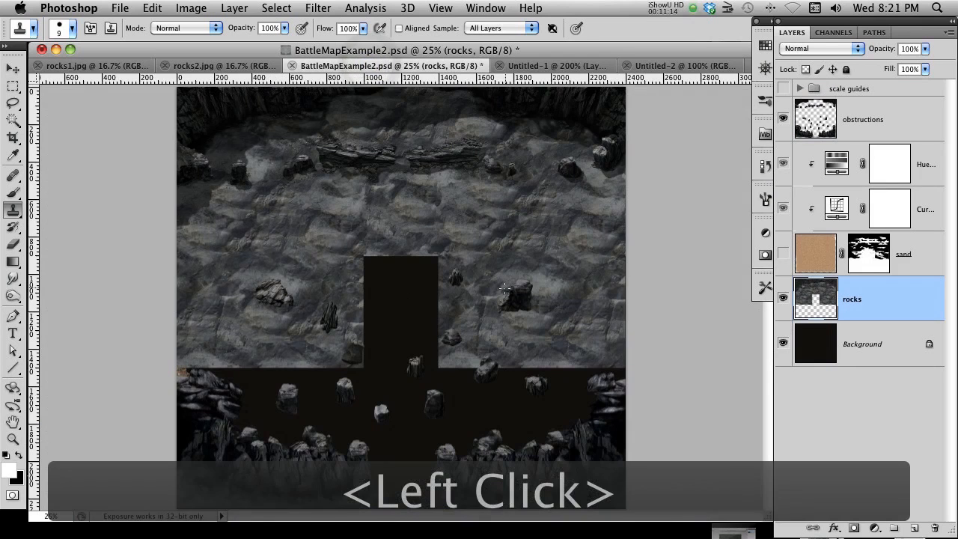